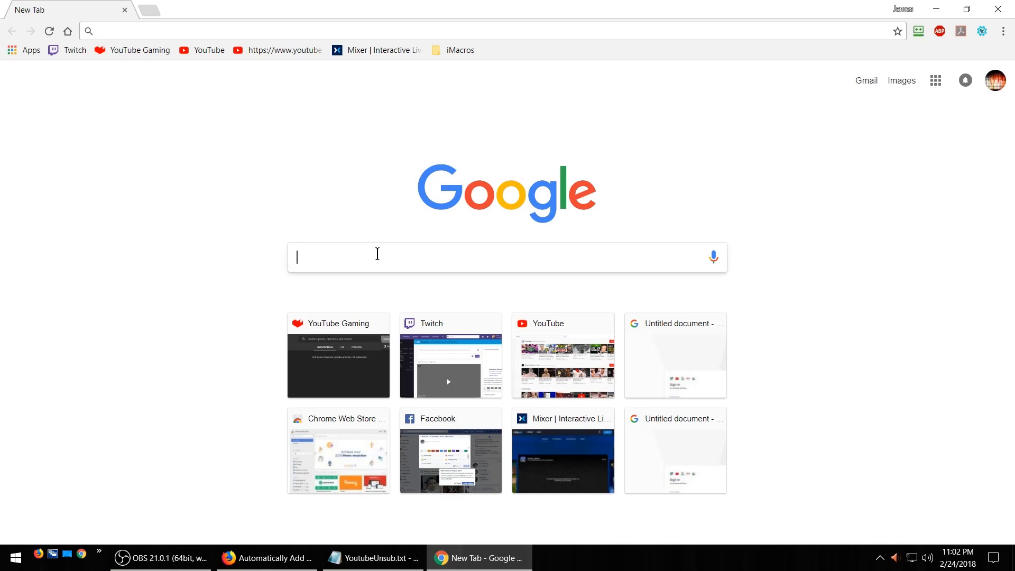
Search the web for "imacros".
text(imacros)
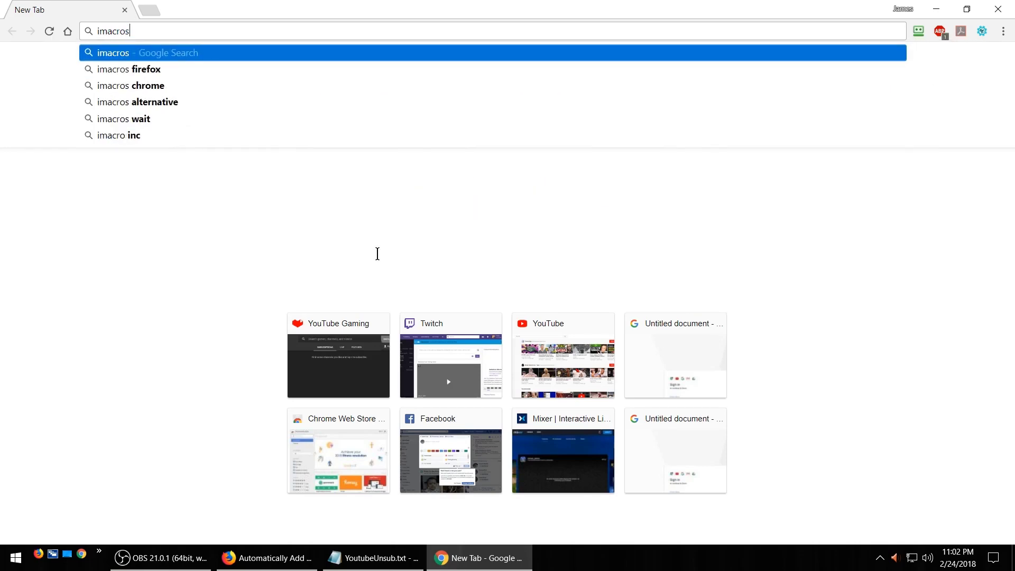
key(Return)
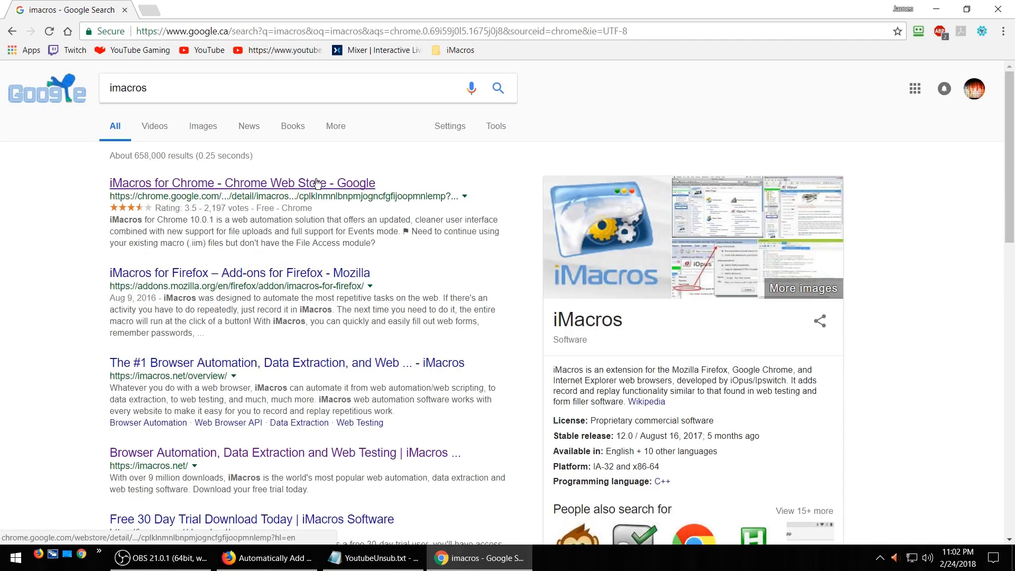
Open YouTube and load its subscription manager page at youtube.com/subscription_manager?feature=foot.
click(209, 51)
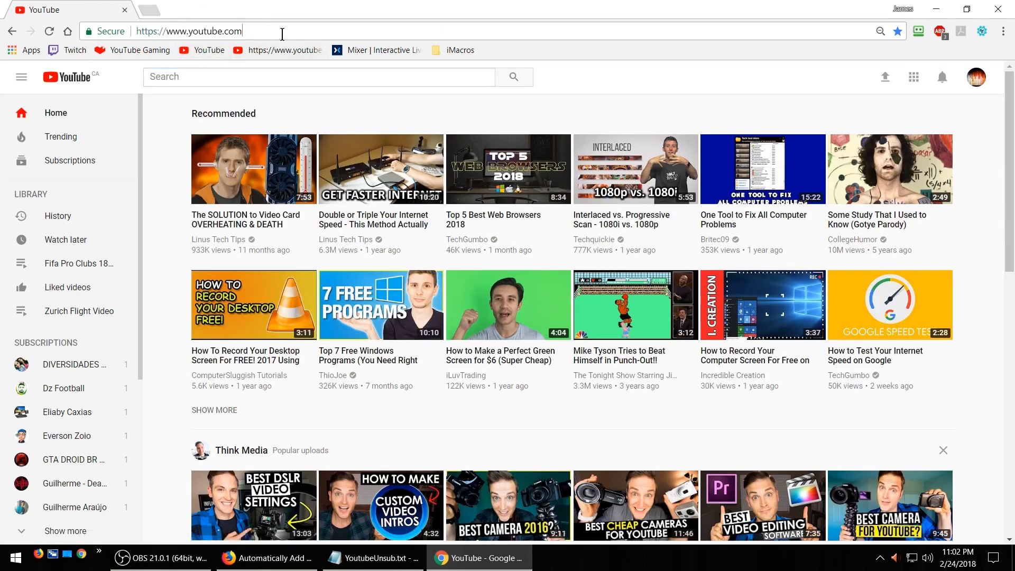
click(286, 54)
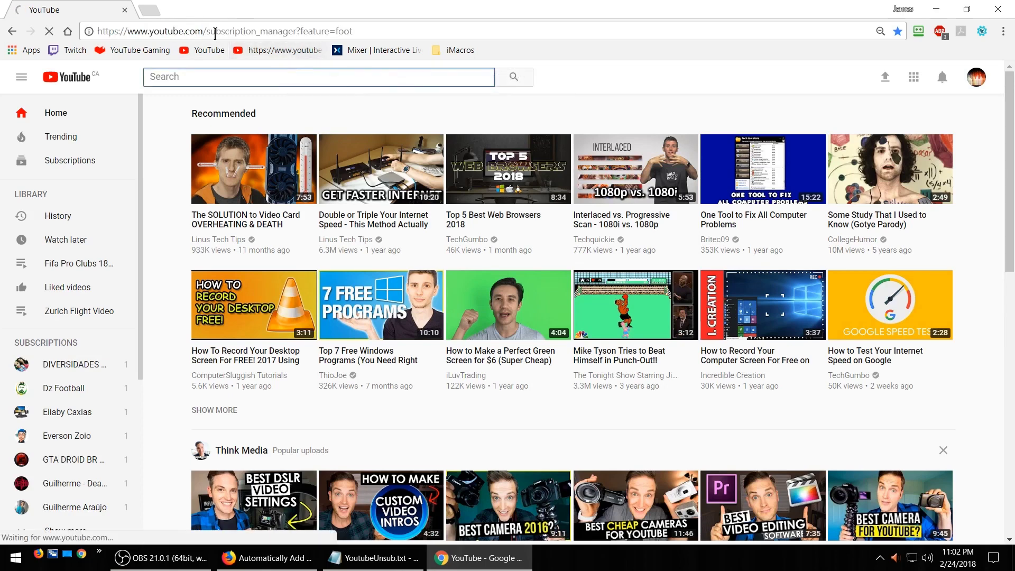
drag(365, 31, 206, 41)
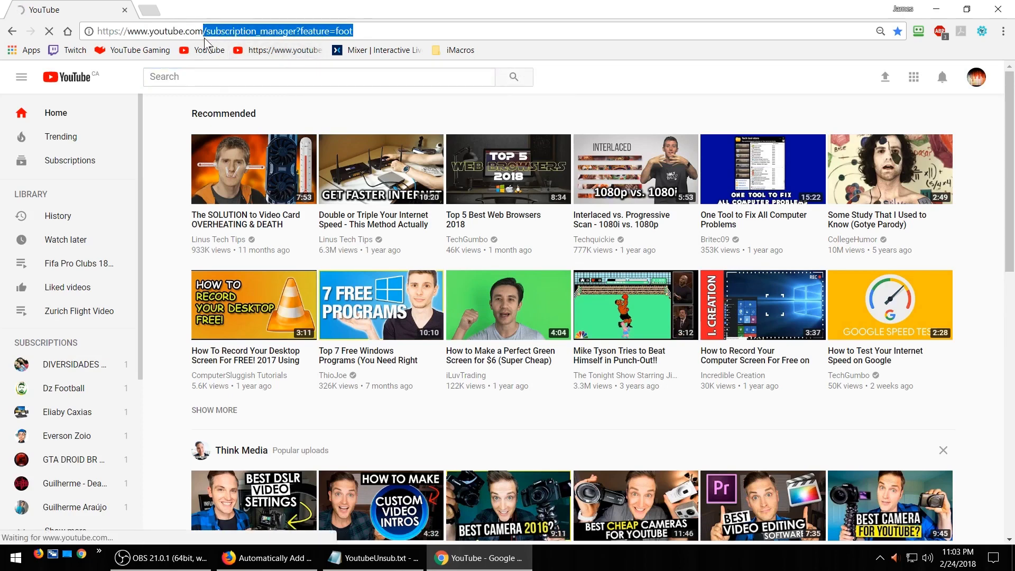
click(358, 32)
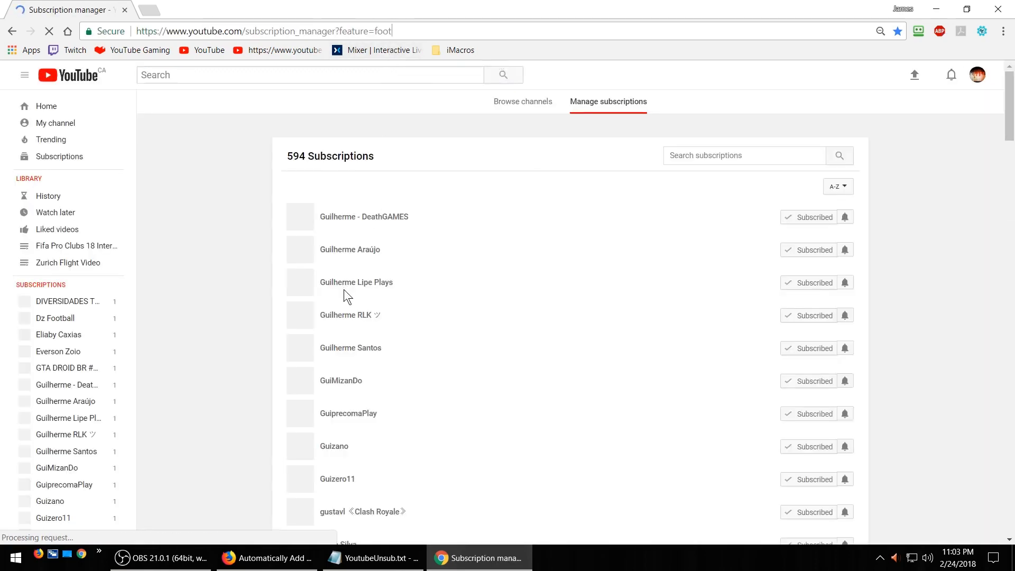
Record an iMacros macro that unsubscribes from the first channel in the subscription list, and stop the recording.
click(981, 33)
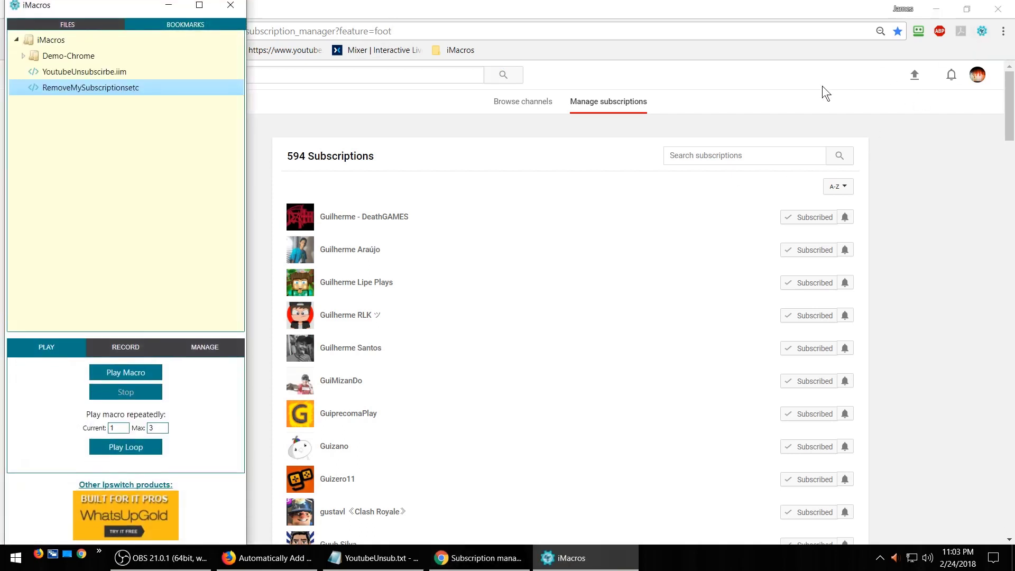
click(114, 349)
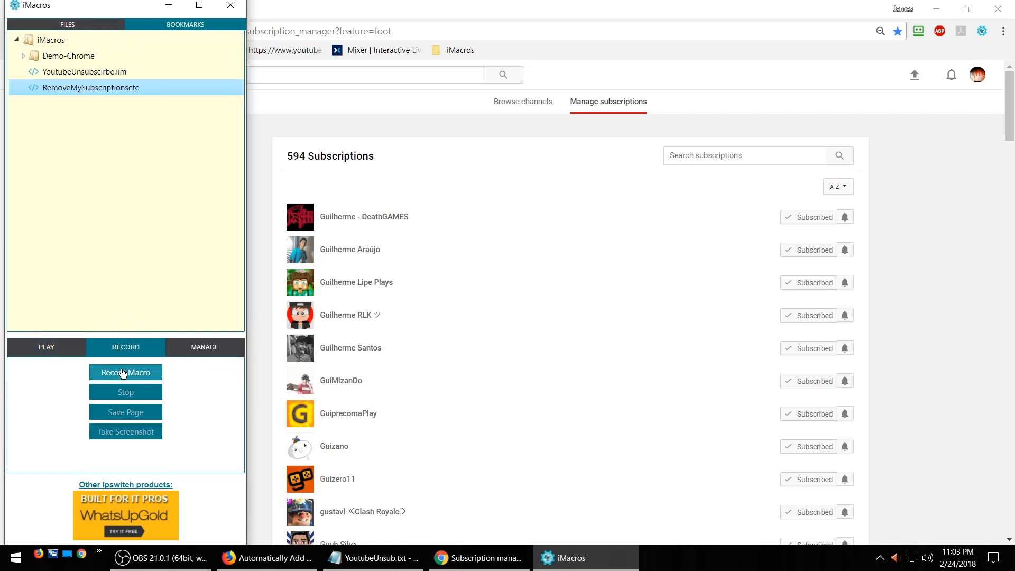
click(122, 372)
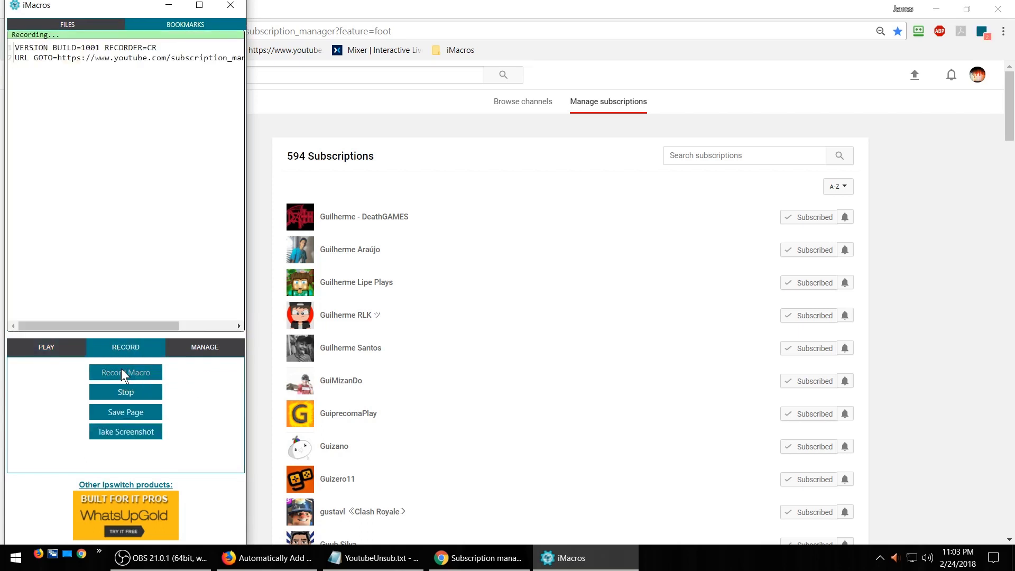
click(807, 218)
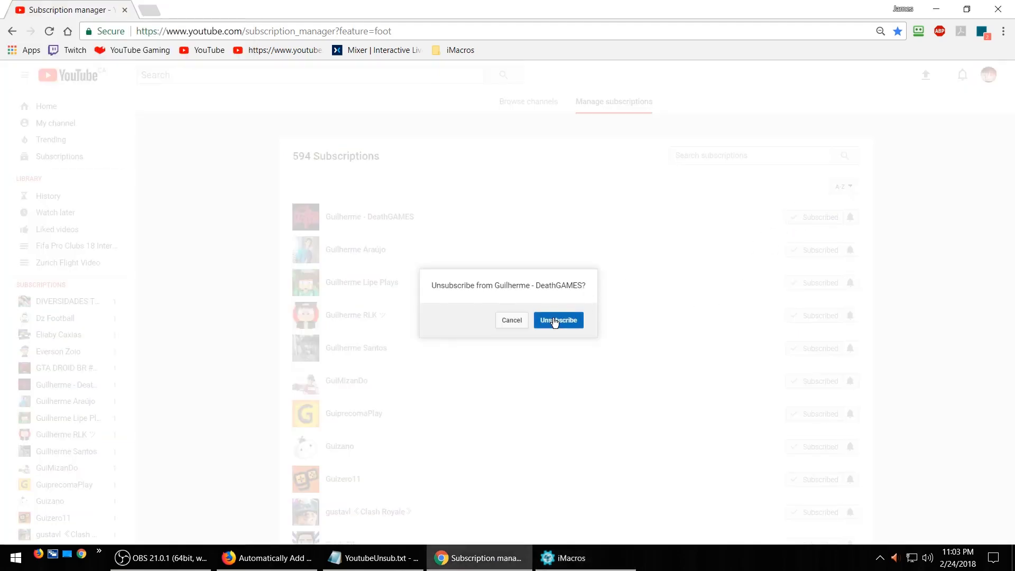
click(554, 321)
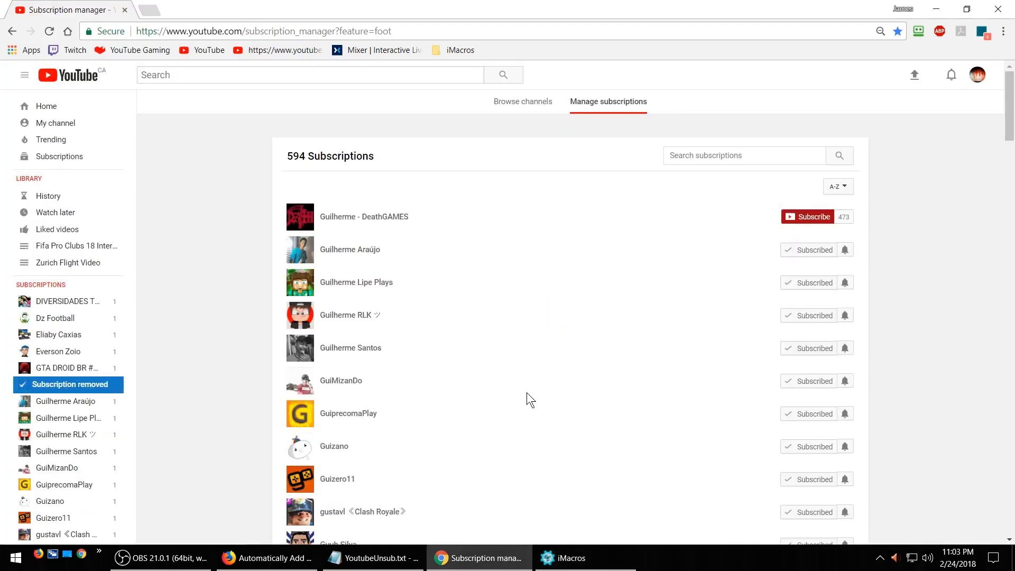
click(550, 556)
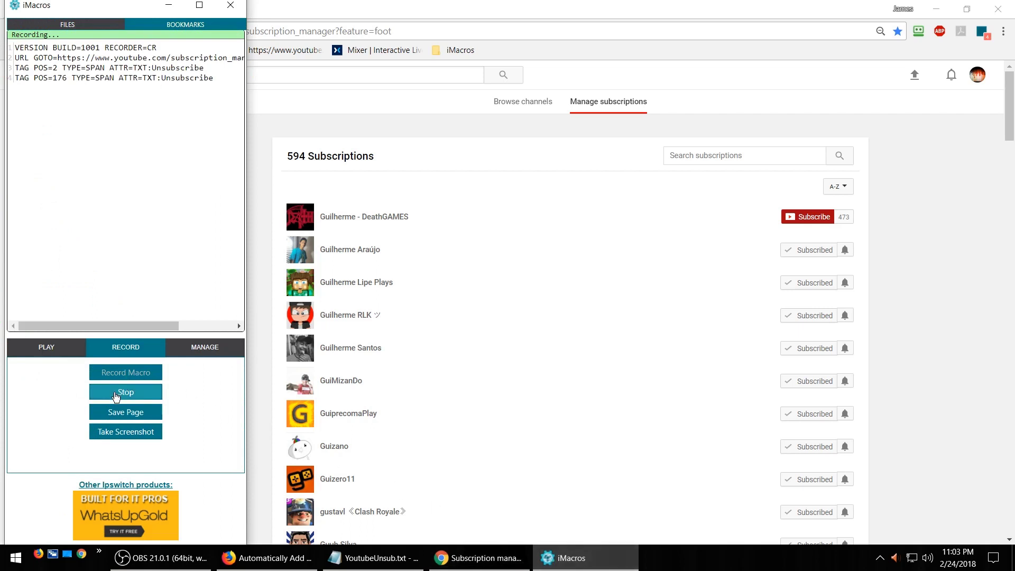
click(115, 396)
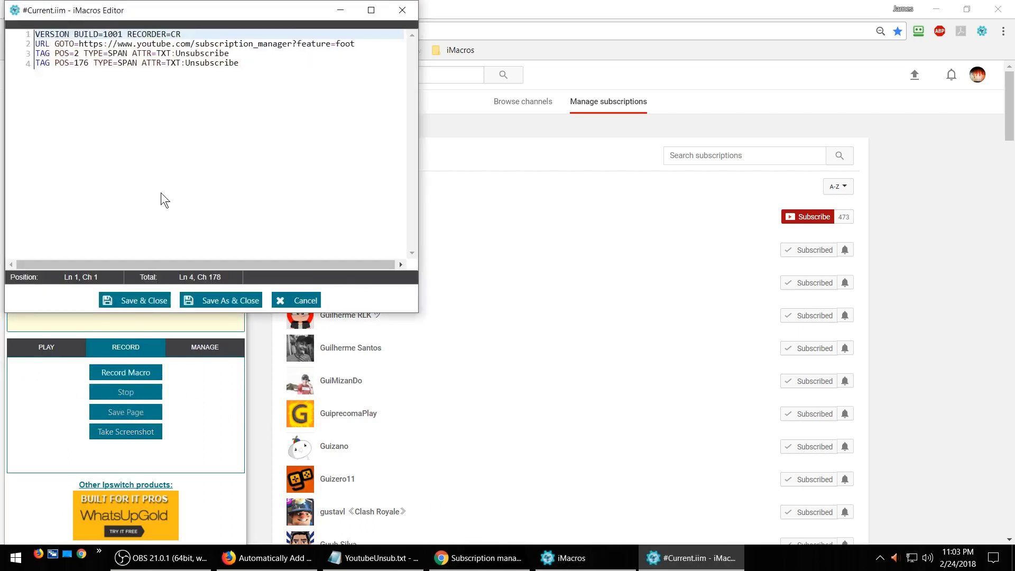
Compare the recorded macro's second TAG position with the reference in YoutubeUnsub.txt, and save the macro as RemoveMySubs.
double_click(81, 63)
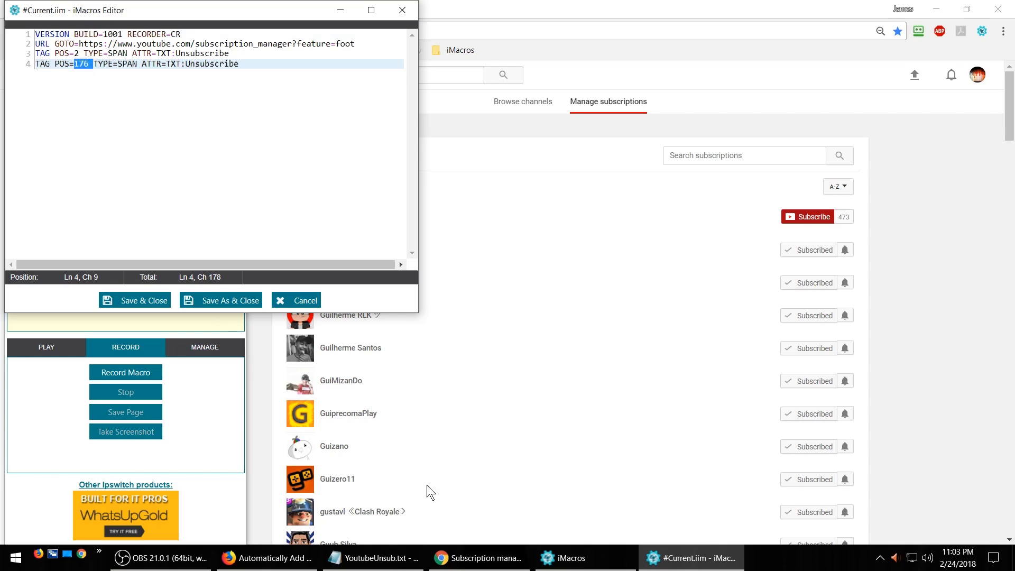
mouse_move(375, 557)
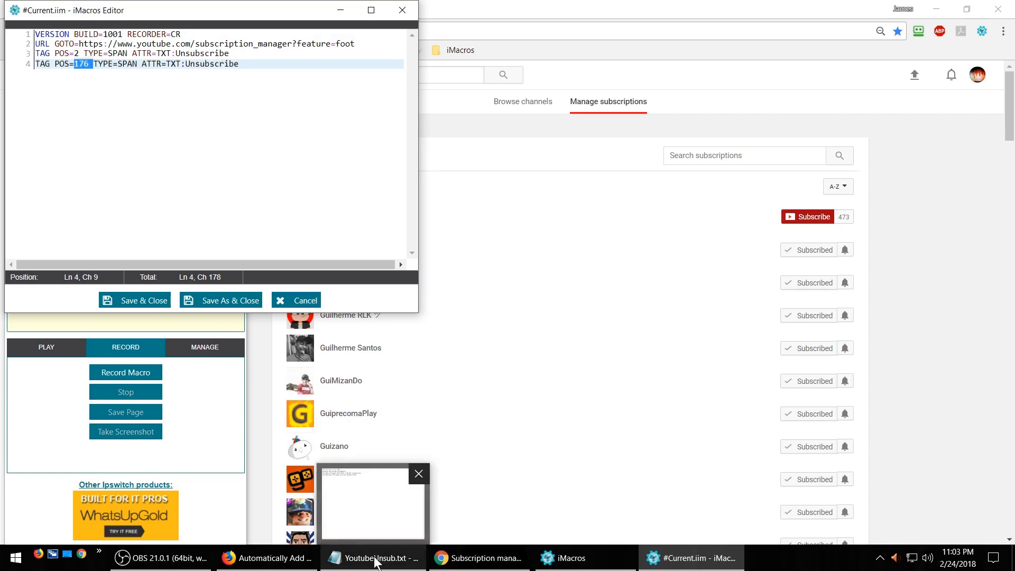
click(375, 558)
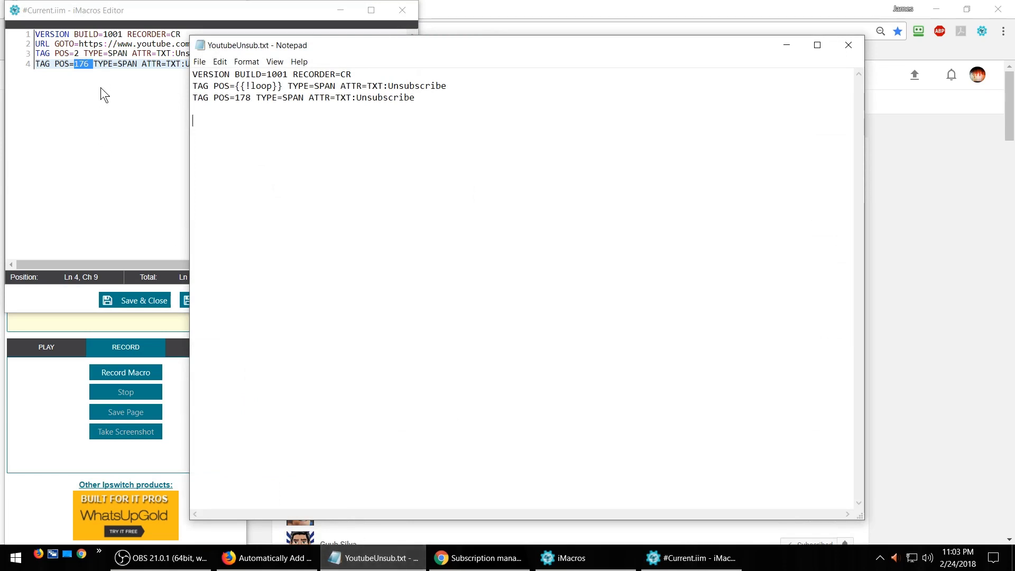
click(118, 176)
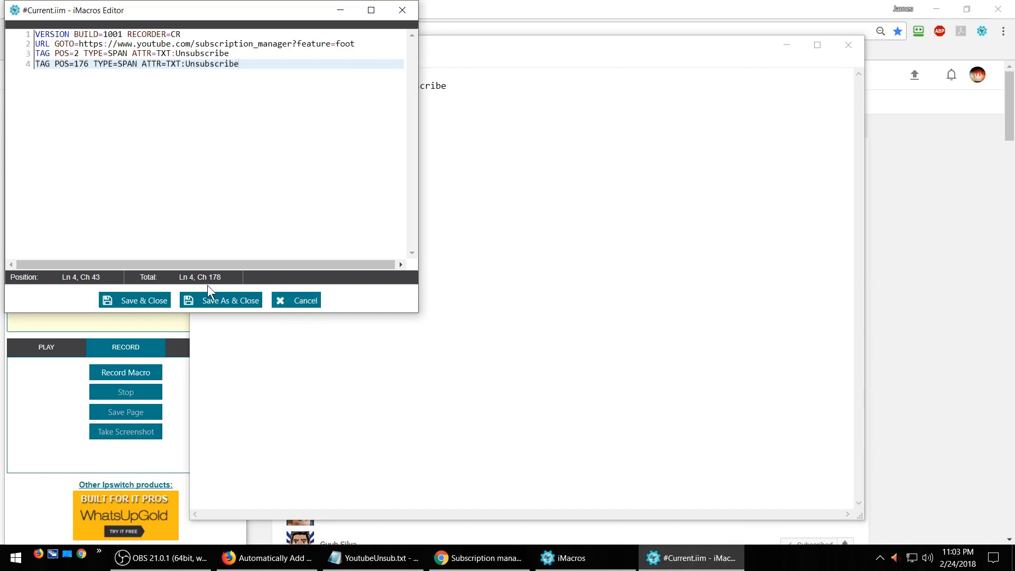
click(201, 301)
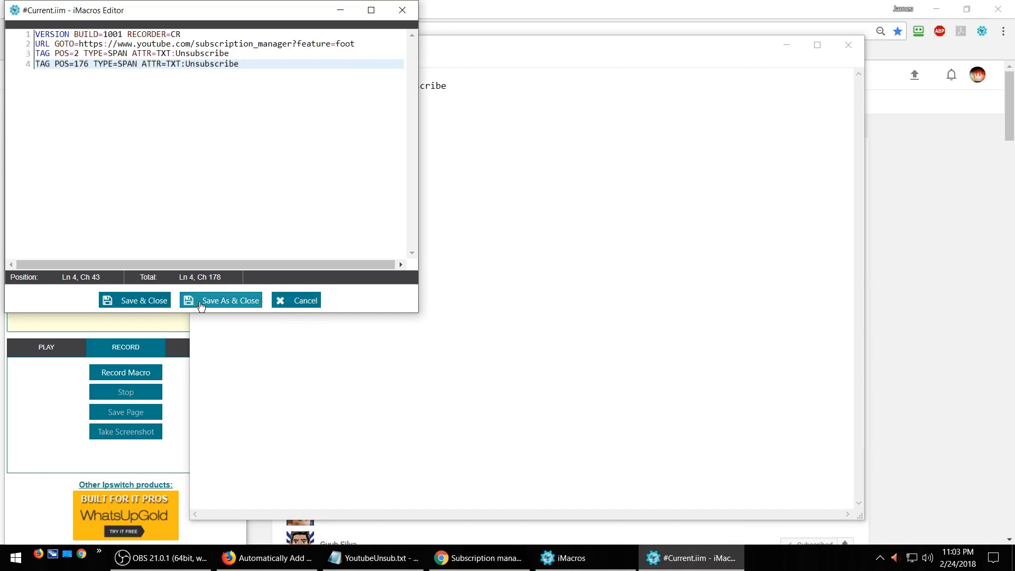
text(Rem)
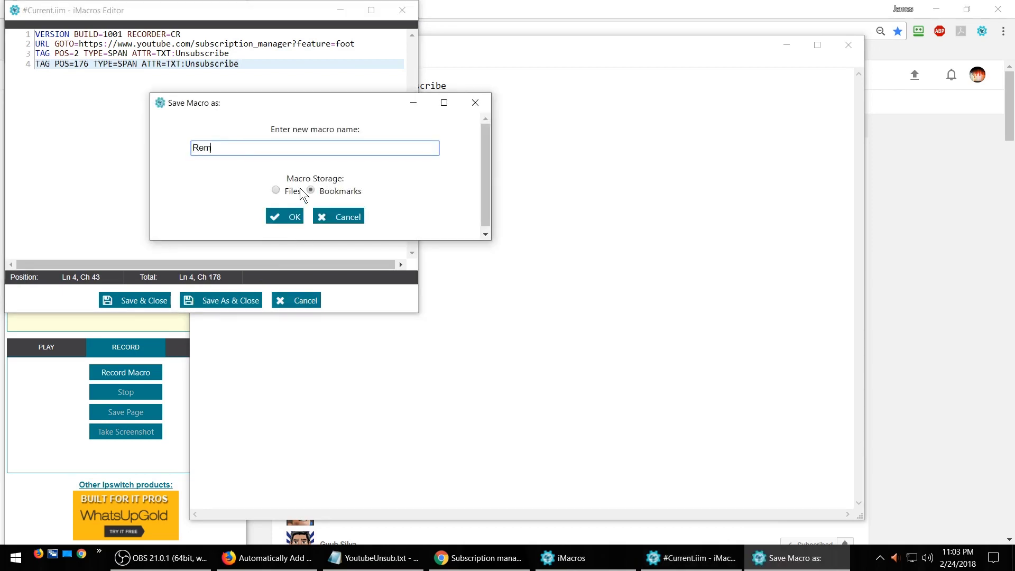
text(oveMySubs)
click(291, 217)
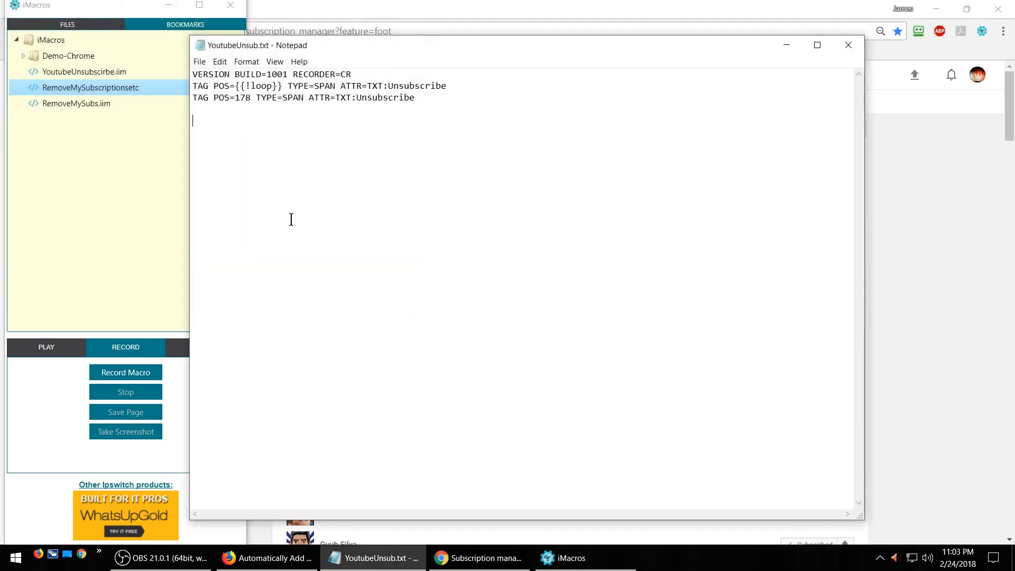
Open the RemoveMySubs macro for editing and delete its URL GOTO line.
right_click(75, 105)
click(67, 125)
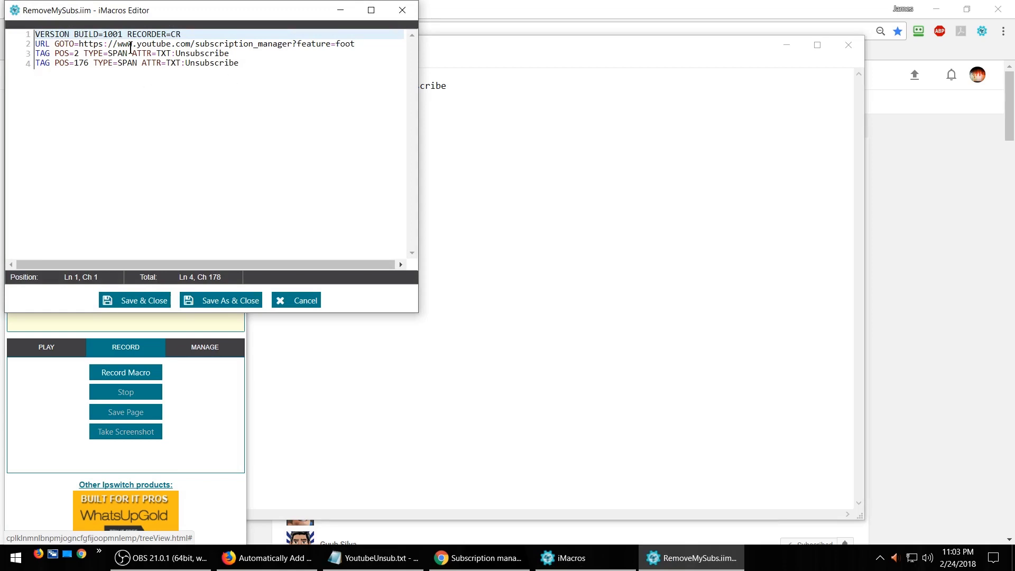
drag(38, 45, 362, 48)
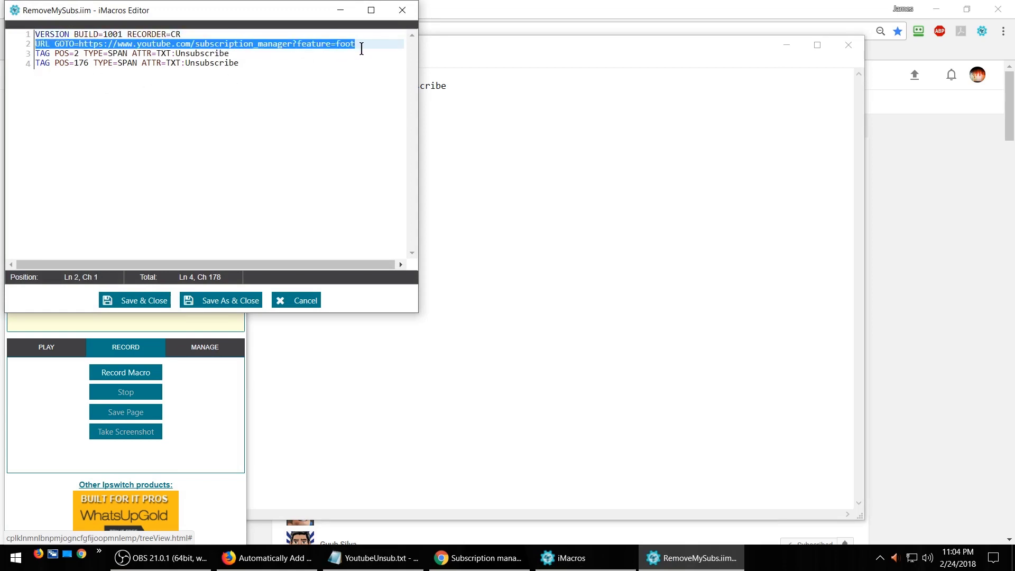
key(Delete)
Replace POS=2 in the first TAG line with POS={{!loop}} copied from YoutubeUnsub.txt, and save the RemoveMySubs macro.
click(494, 126)
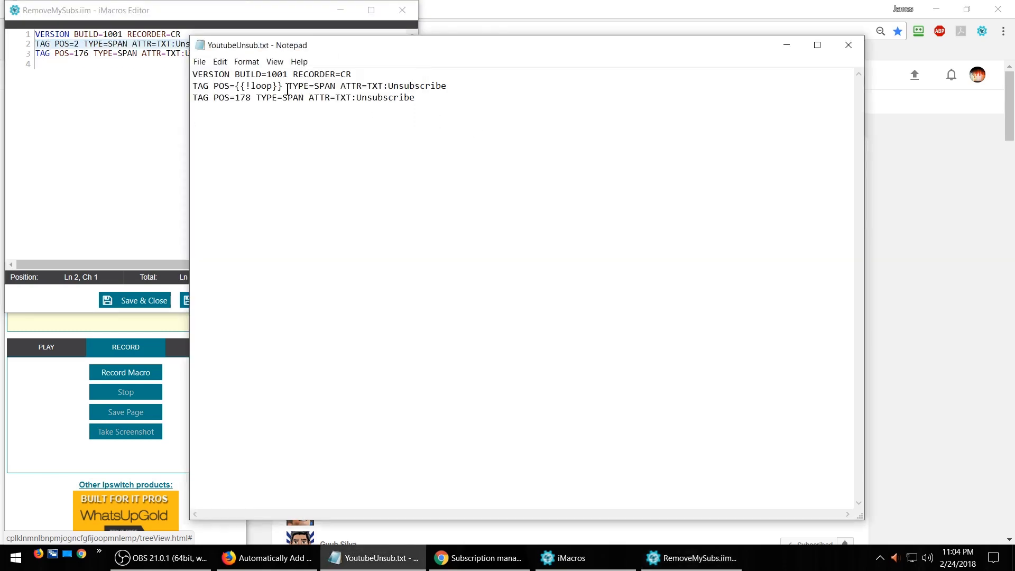
drag(289, 86, 217, 88)
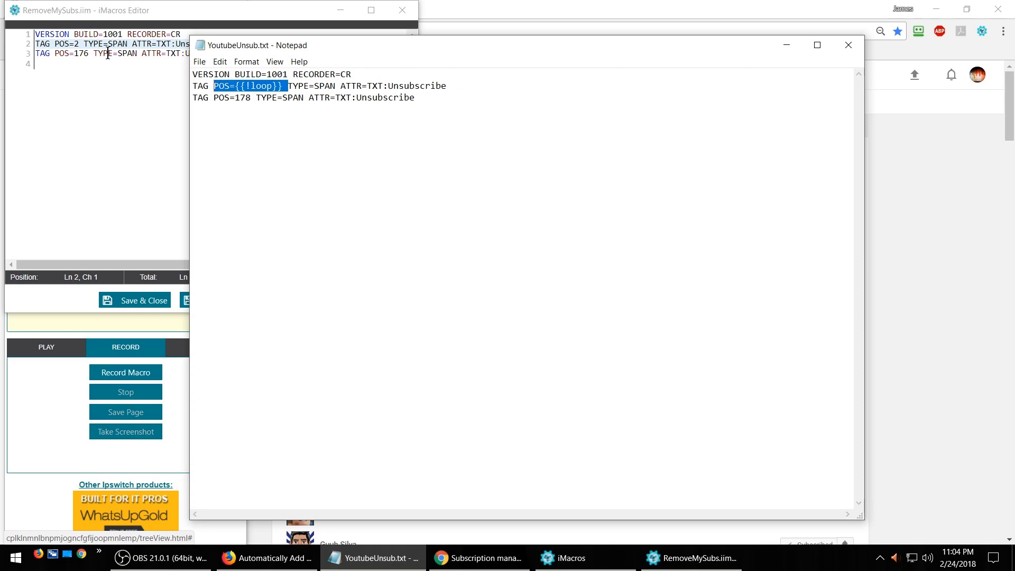
drag(80, 44, 56, 45)
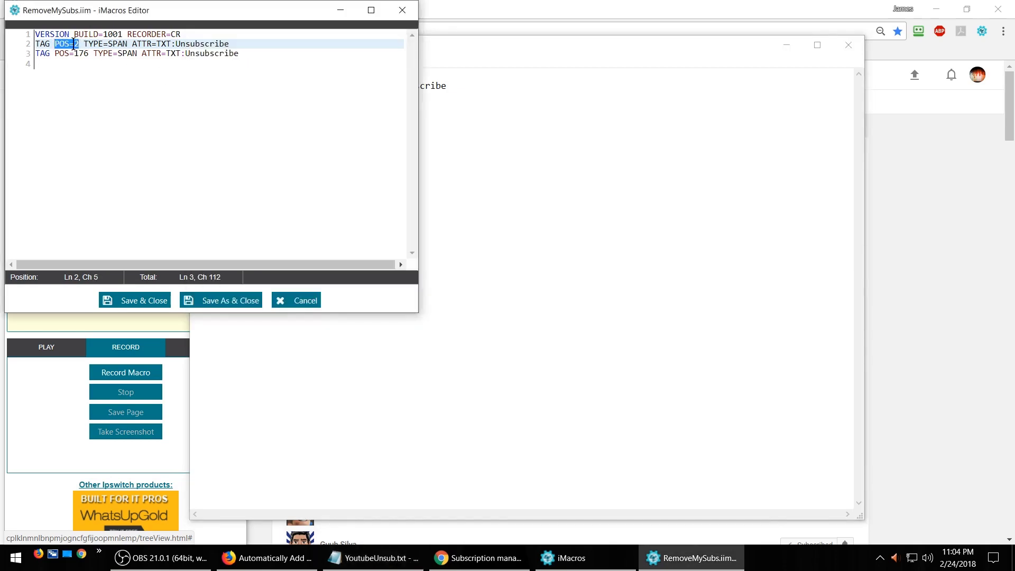
text(POS={{!loop}})
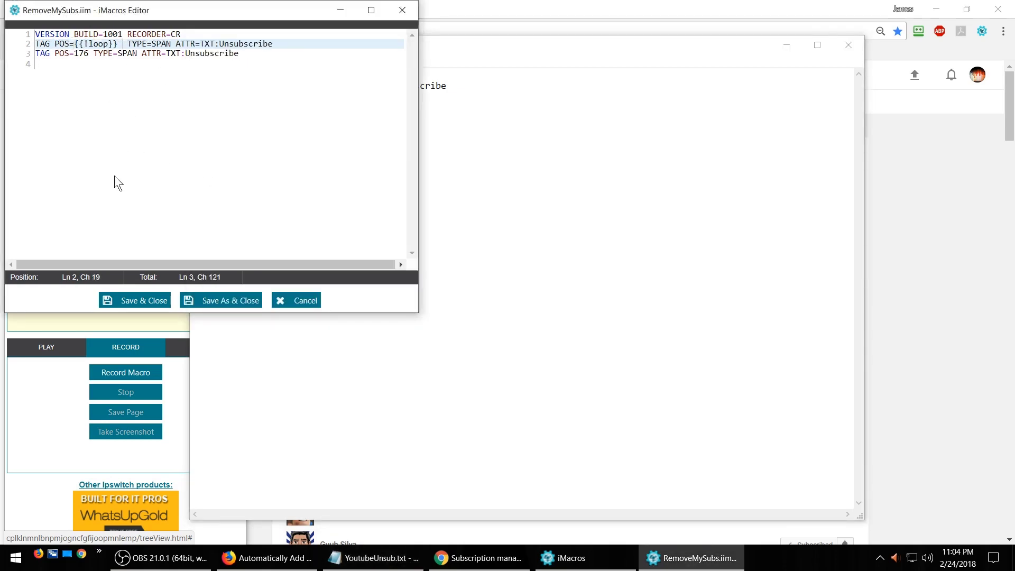
click(133, 303)
Try to play the RemoveMySubs macro as a loop starting at 2 with a maximum of 178.
click(44, 346)
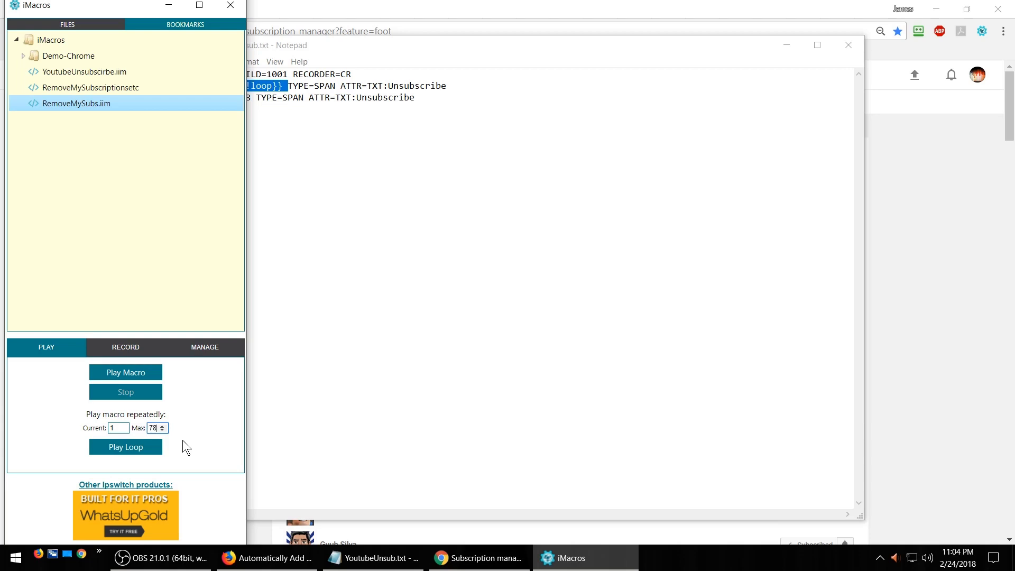
click(872, 228)
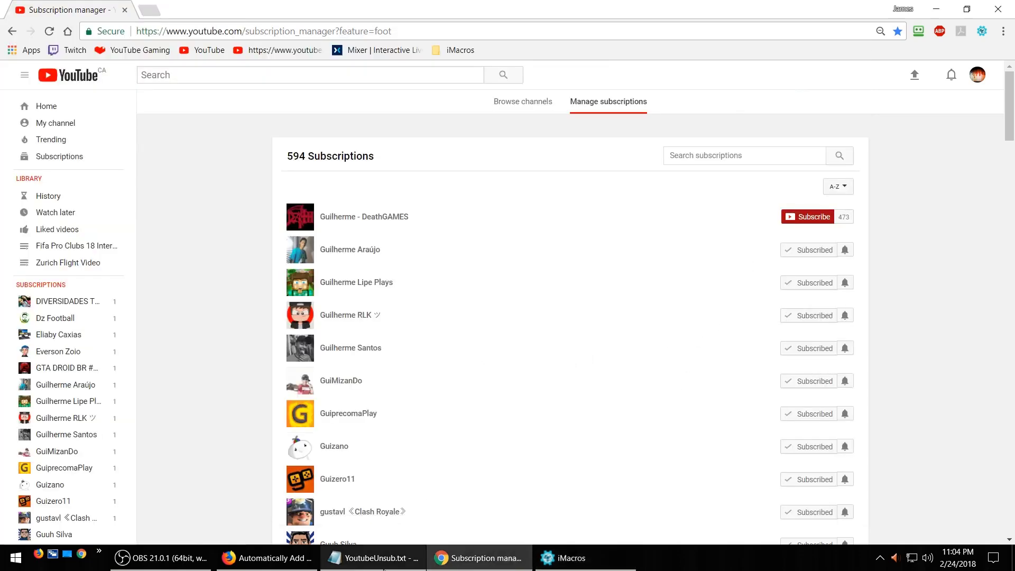
click(562, 558)
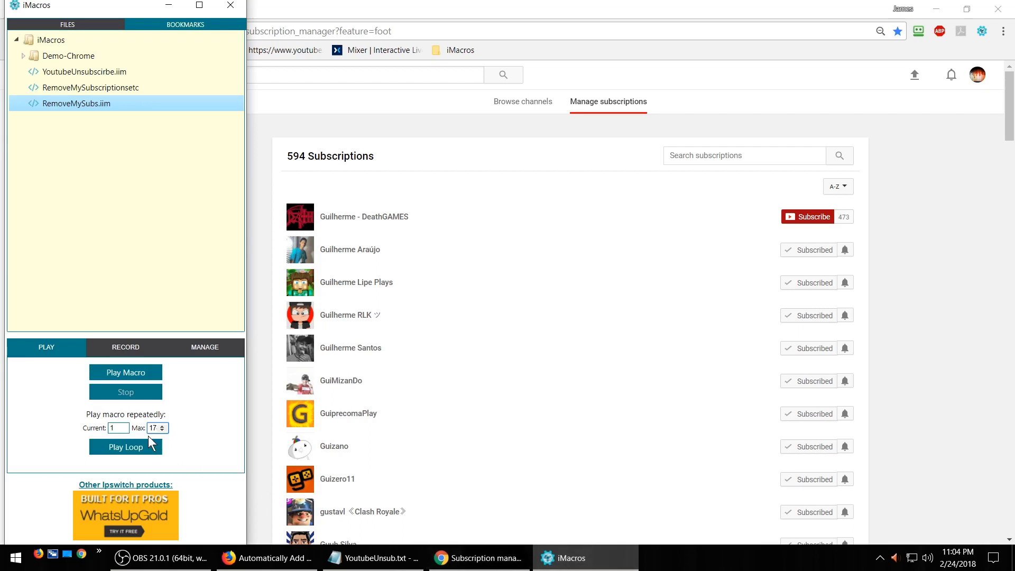
click(118, 428)
click(119, 448)
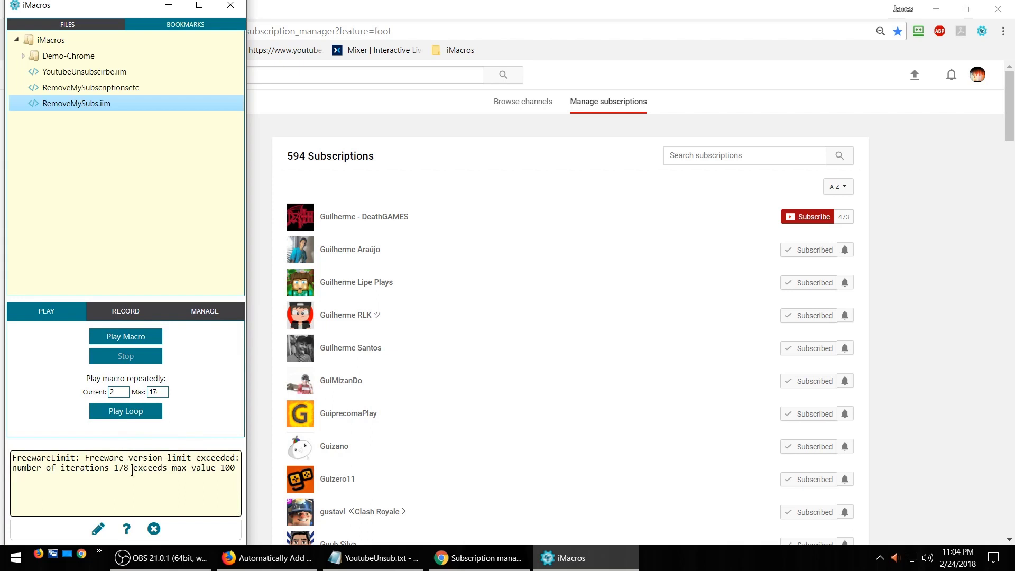
Set the loop maximum to 100 and play the RemoveMySubs loop on the first page of subscriptions.
drag(106, 468, 212, 466)
click(158, 392)
double_click(150, 392)
click(132, 407)
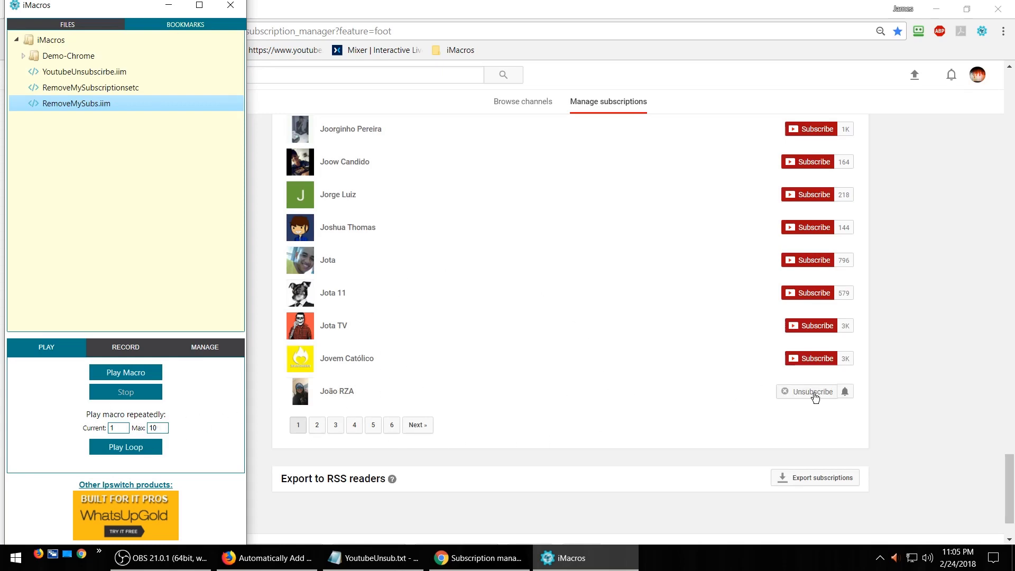
Look over the first page of channels, open page 2 of the subscription list and return to the iMacros window.
scroll(792, 413, up, 7)
scroll(843, 392, up, 15)
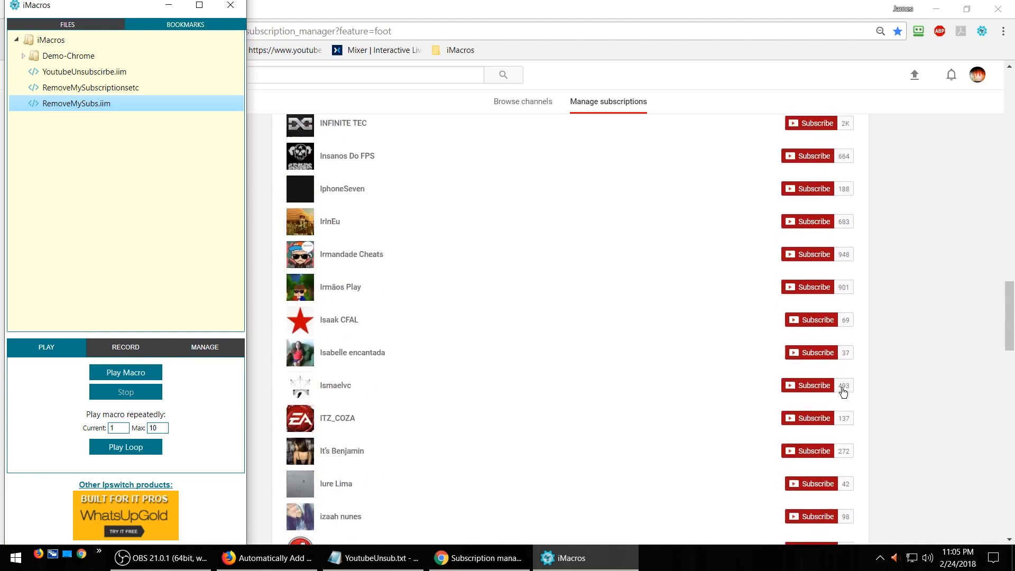
drag(285, 155, 376, 160)
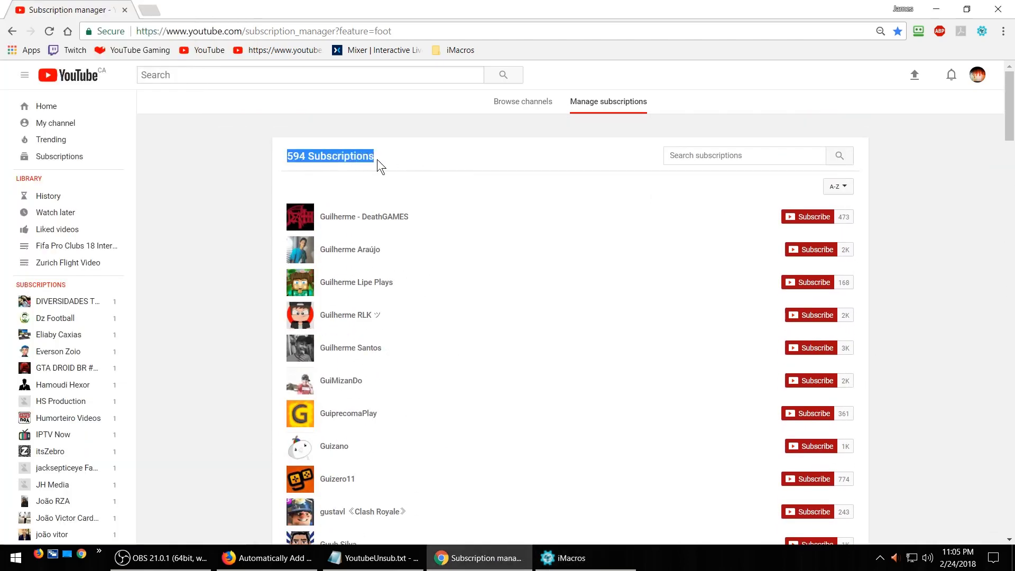
click(559, 559)
drag(1010, 130, 988, 525)
click(319, 353)
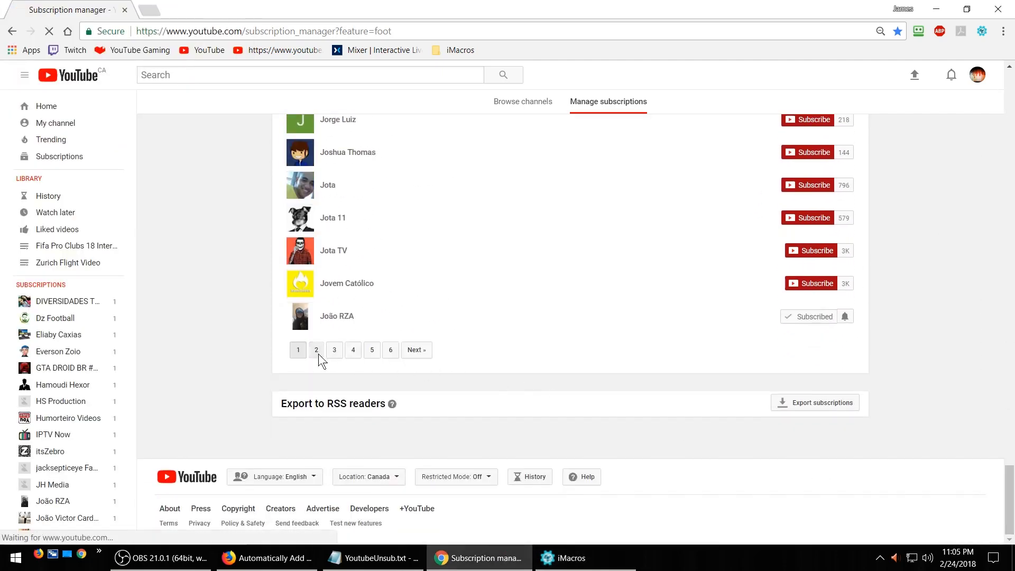
click(559, 559)
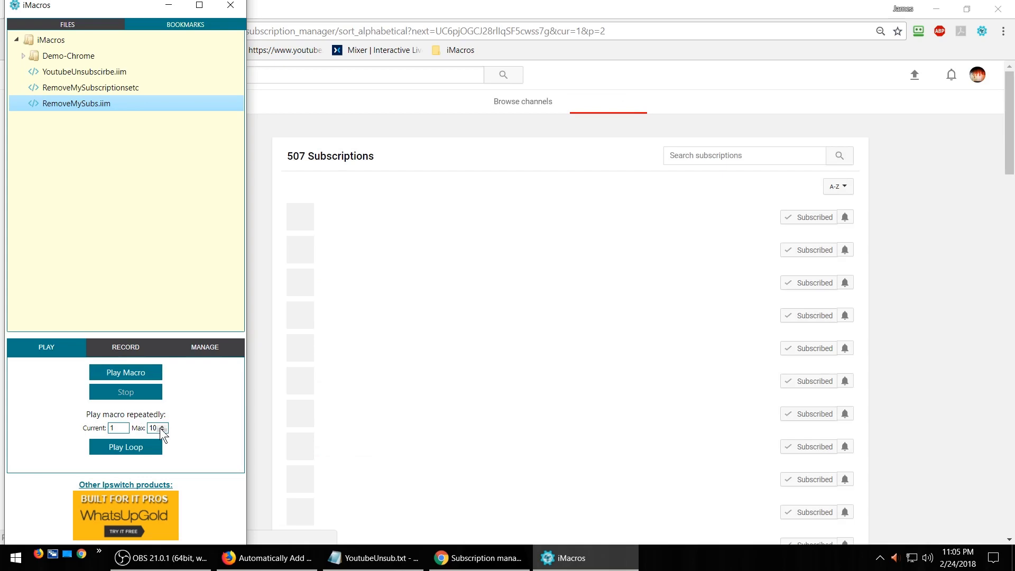
Try to play the RemoveMySubs loop on page 2, and reopen the main subscription manager page to check the subscription total.
click(135, 455)
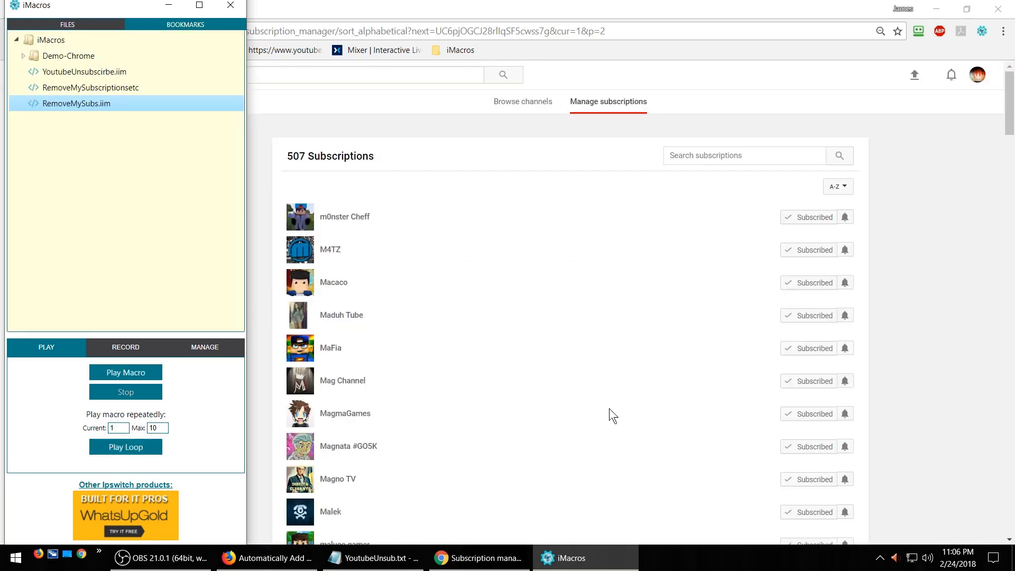
click(559, 25)
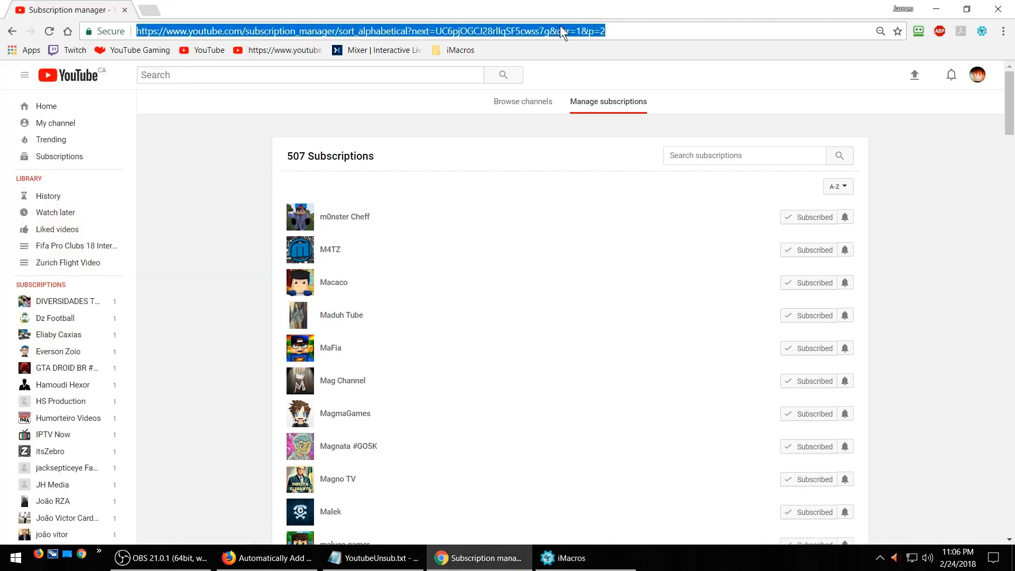
click(261, 56)
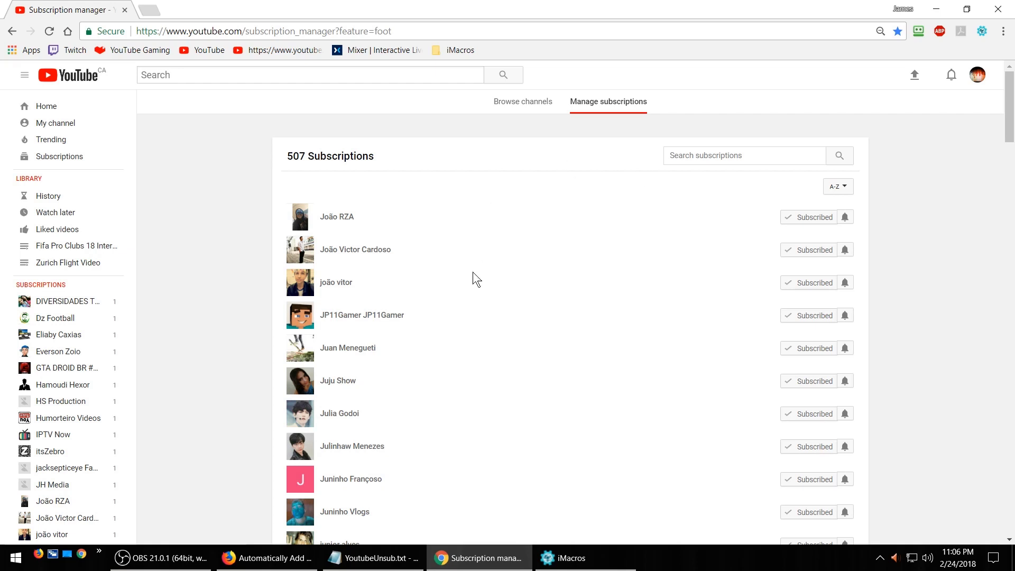
drag(284, 156, 374, 155)
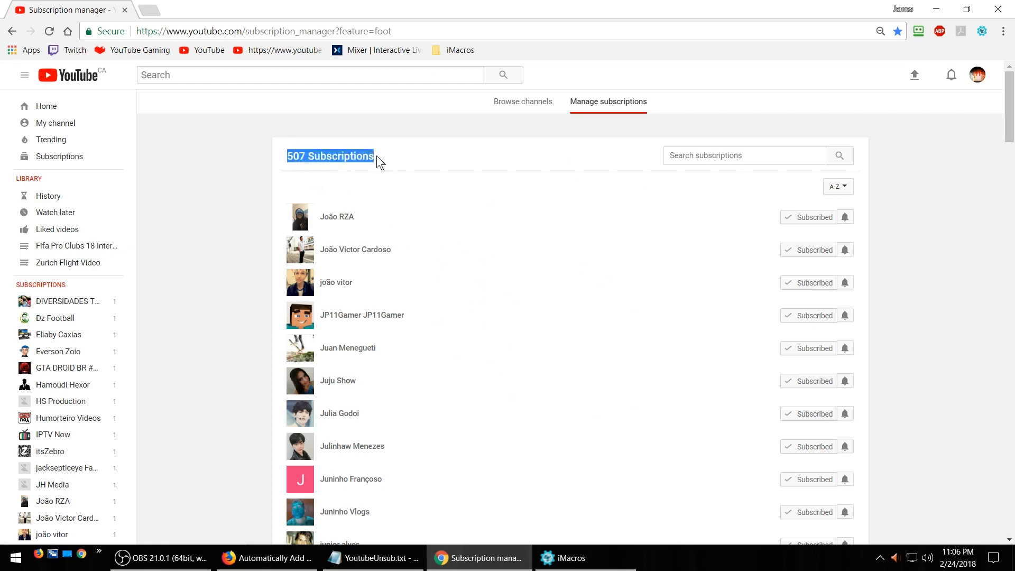
Record a new iMacros macro of unsubscribing from the first channel in the list, and stop the recording.
click(563, 558)
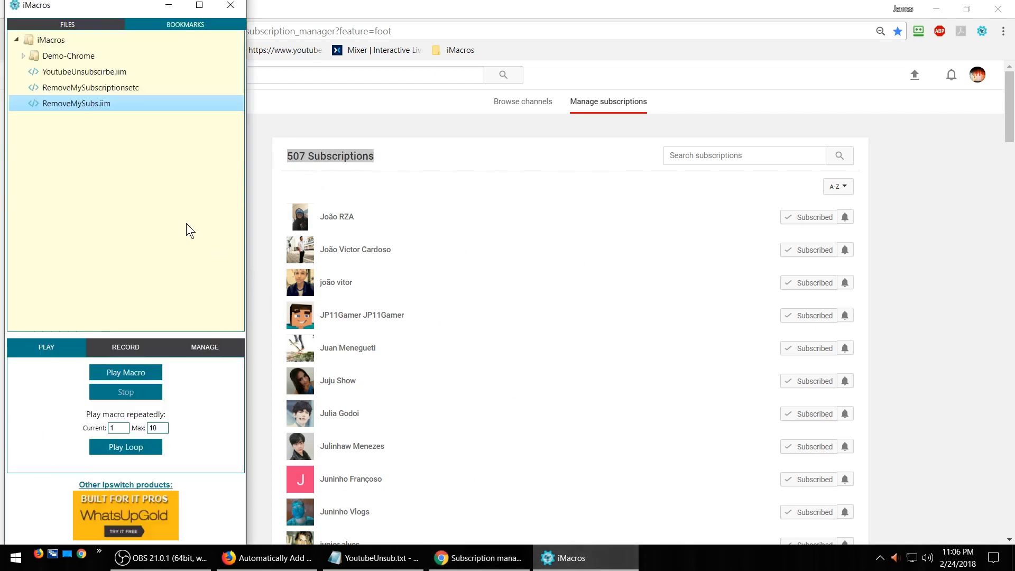
click(132, 353)
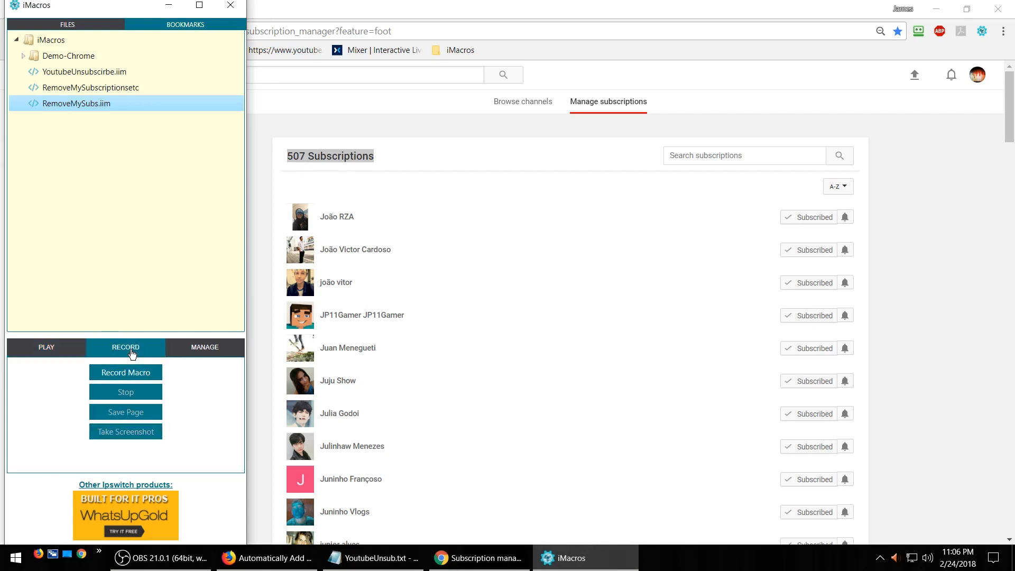
click(134, 373)
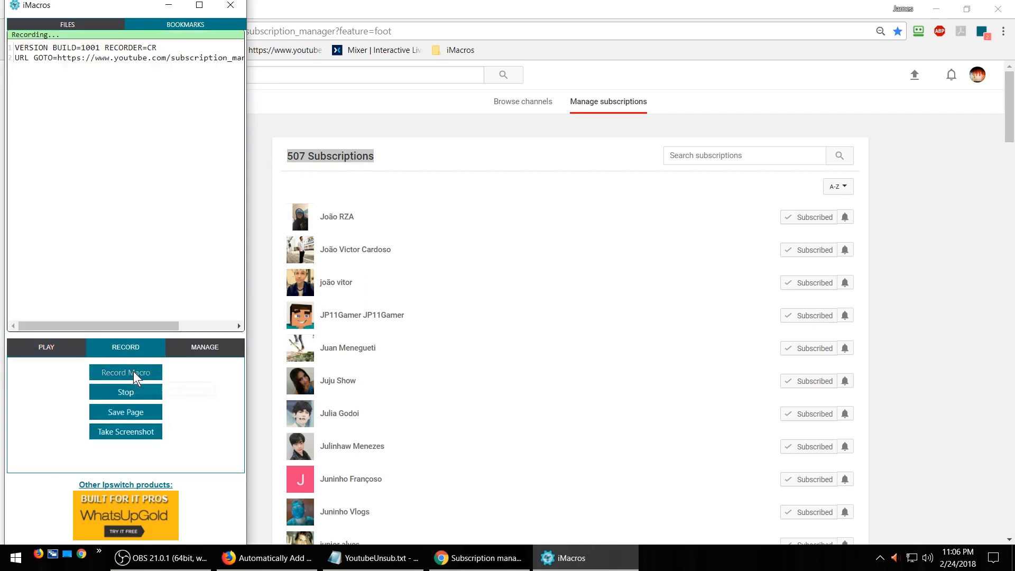
click(809, 222)
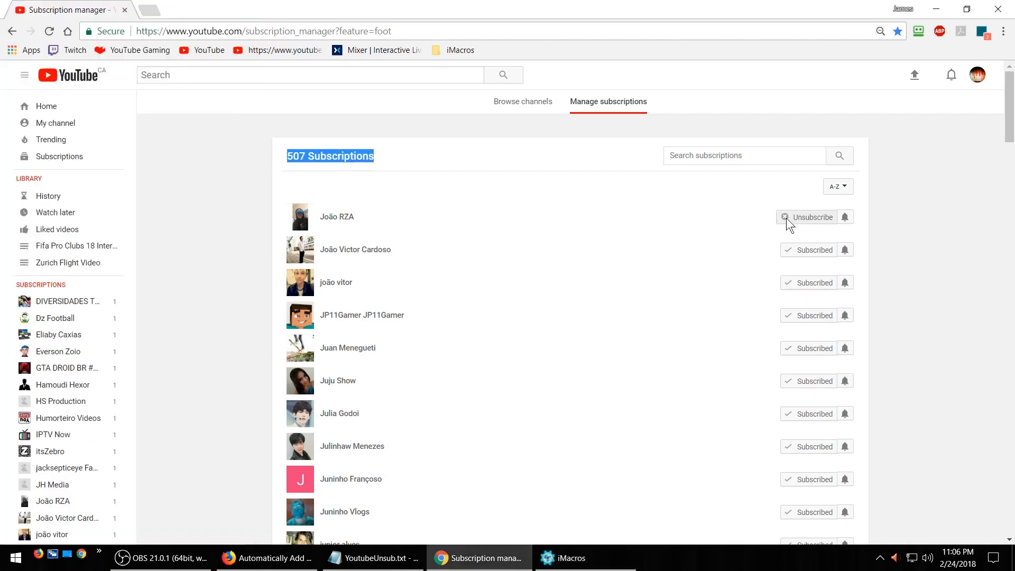
click(527, 321)
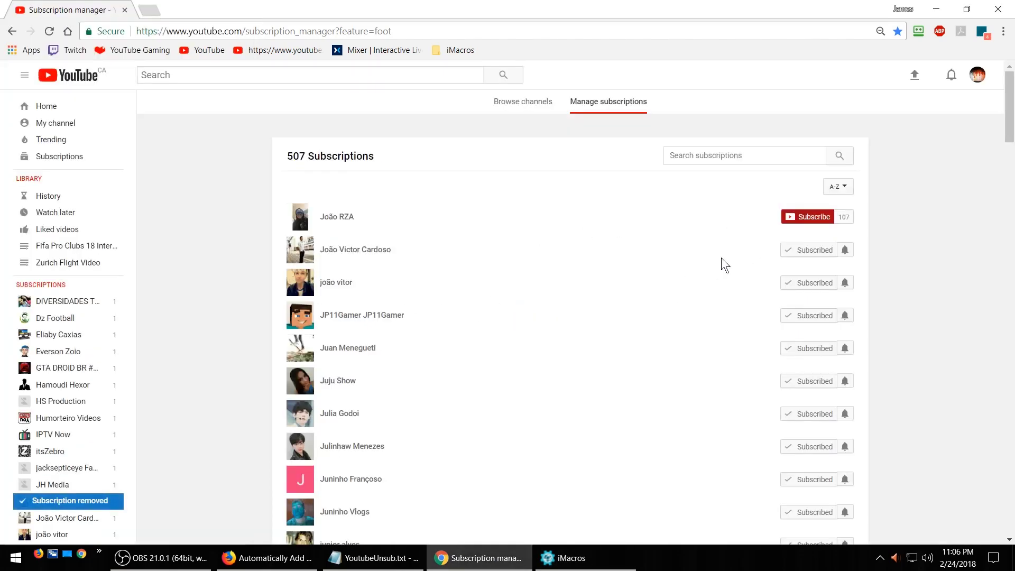
click(565, 558)
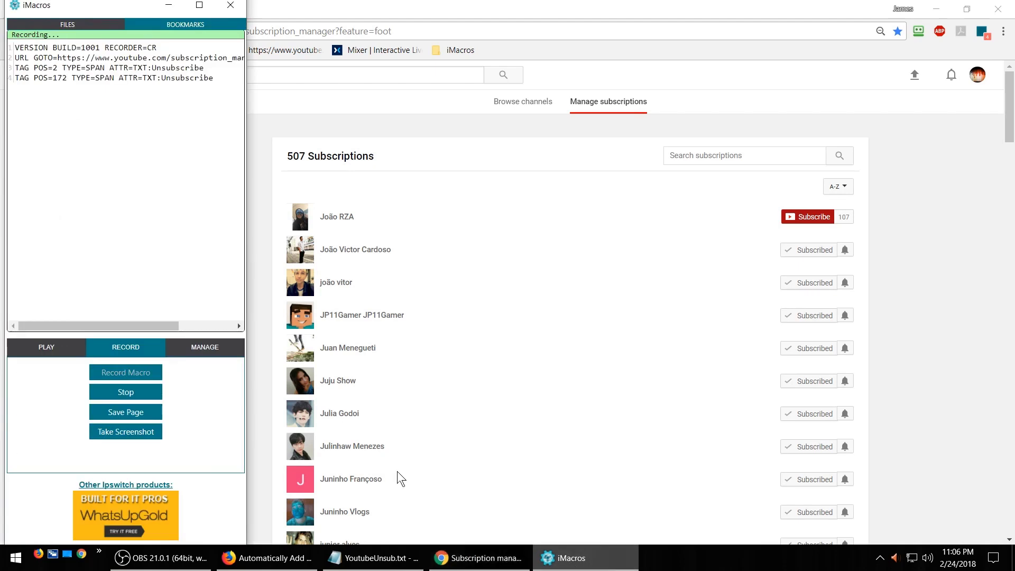
click(149, 391)
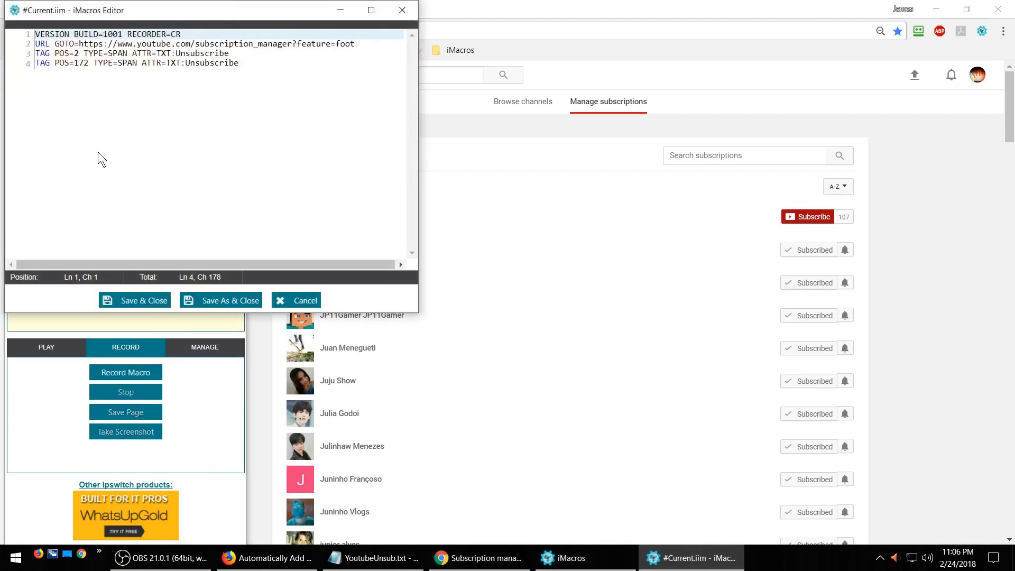
Note the second TAG line's POS value in YoutubeUnsub.txt as "172 write it down or copy it to your existing saved imacro.".
double_click(81, 62)
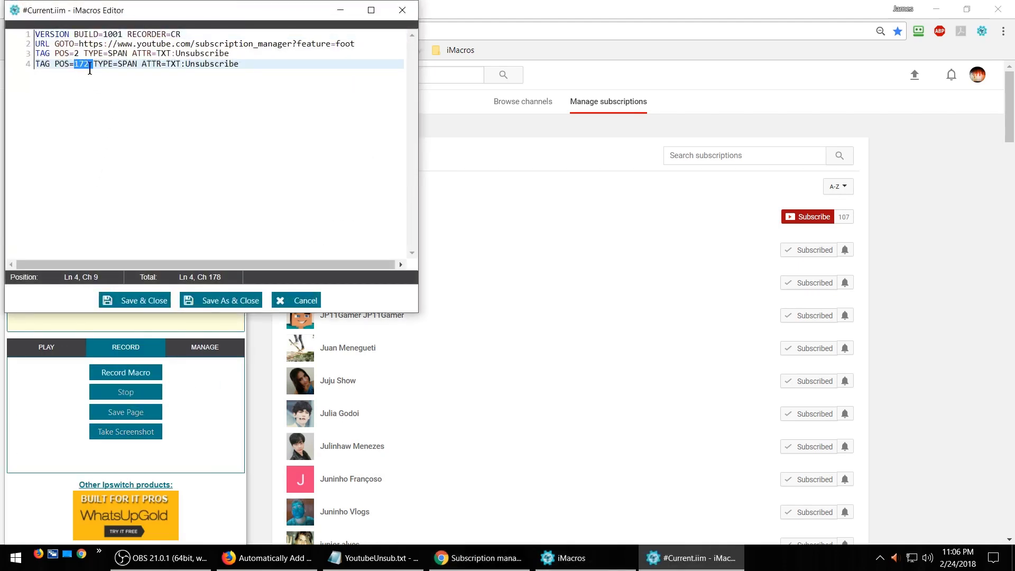
click(378, 556)
click(451, 168)
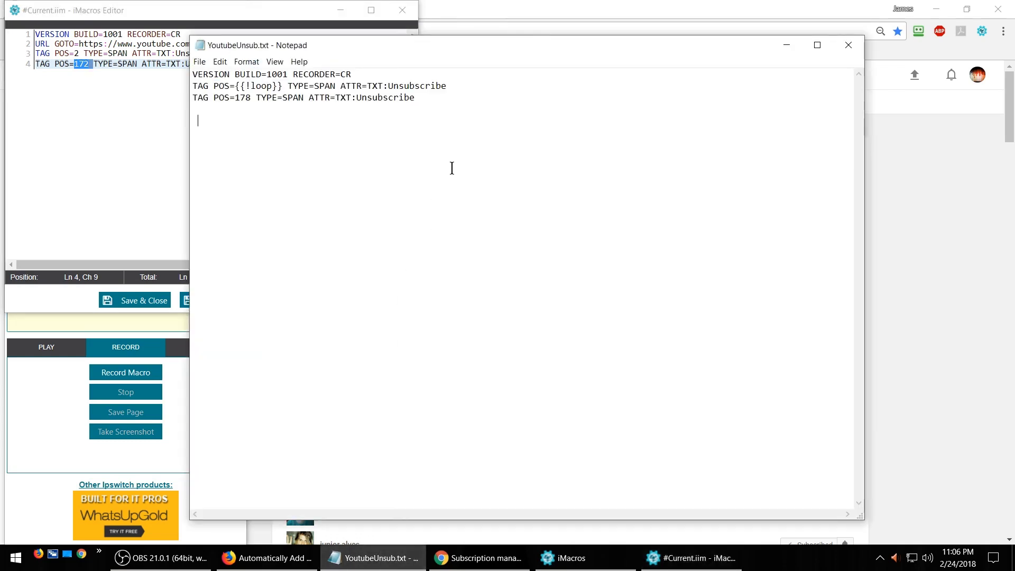
text(172 write it down or copy it to your)
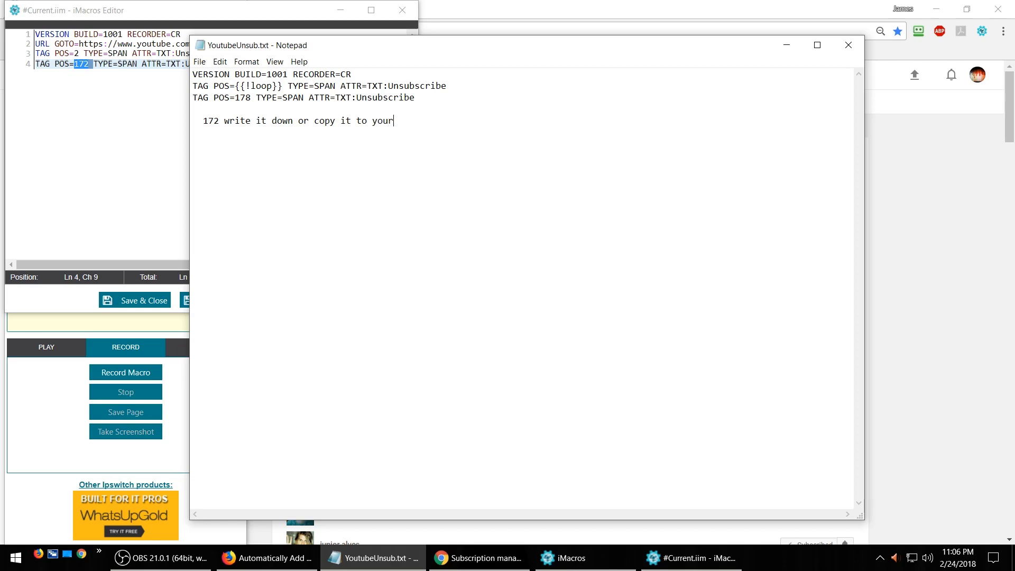
text( existing saved imacro.)
Discard the newly recorded macro, set POS in the last TAG line of RemoveMySubs.iim to 172 and save it.
click(117, 211)
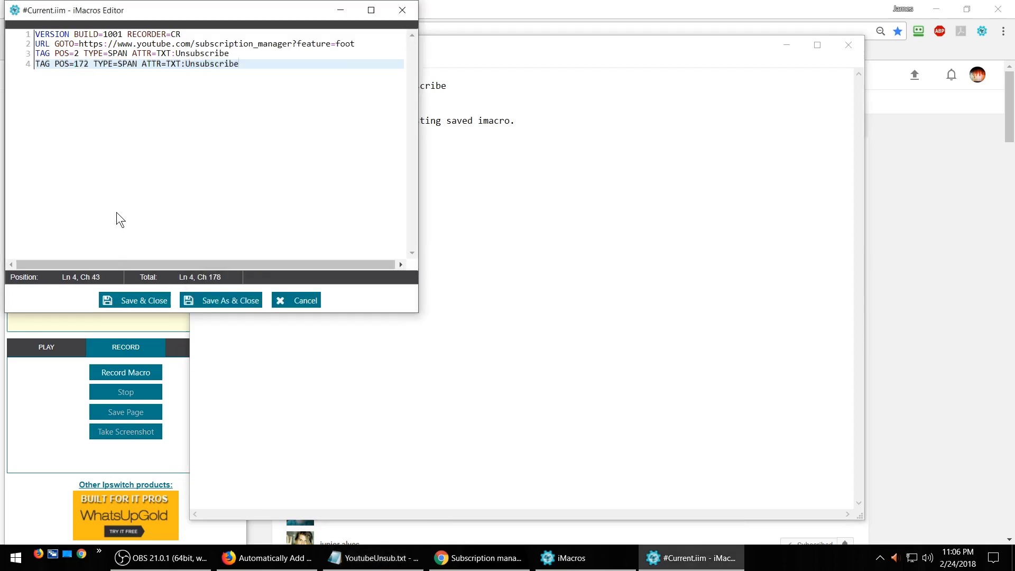
click(296, 301)
right_click(68, 106)
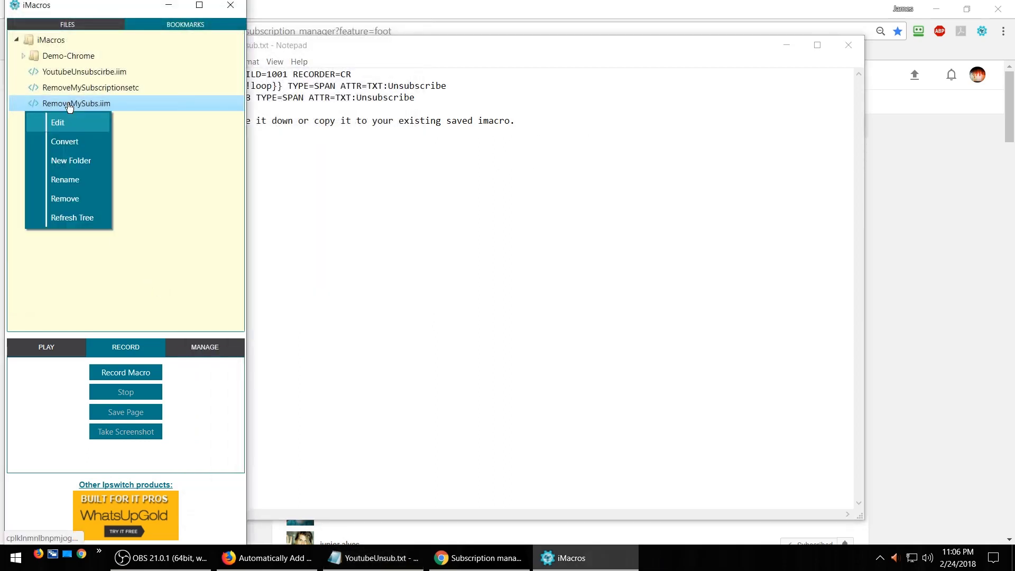
click(71, 125)
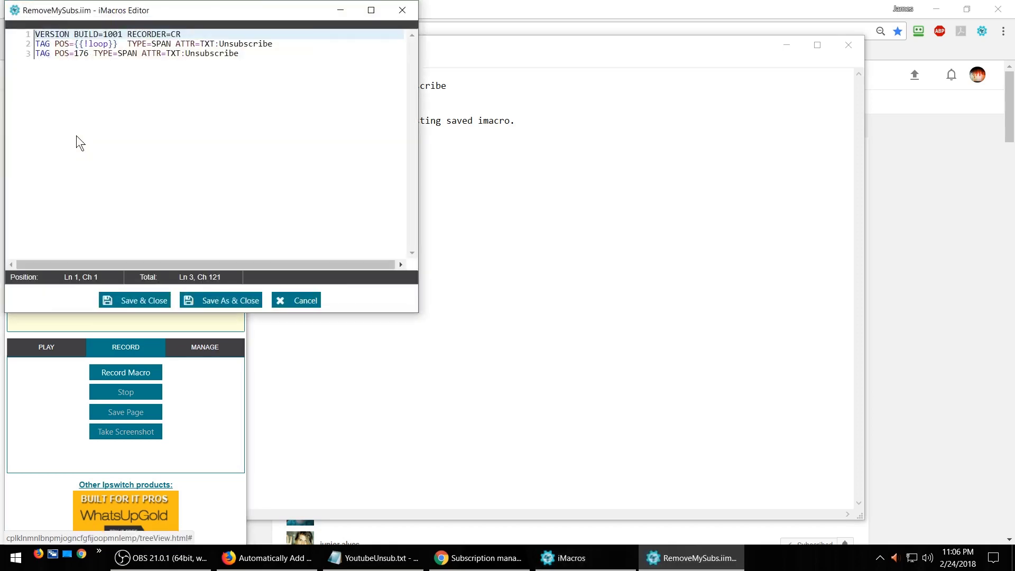
click(83, 54)
click(88, 53)
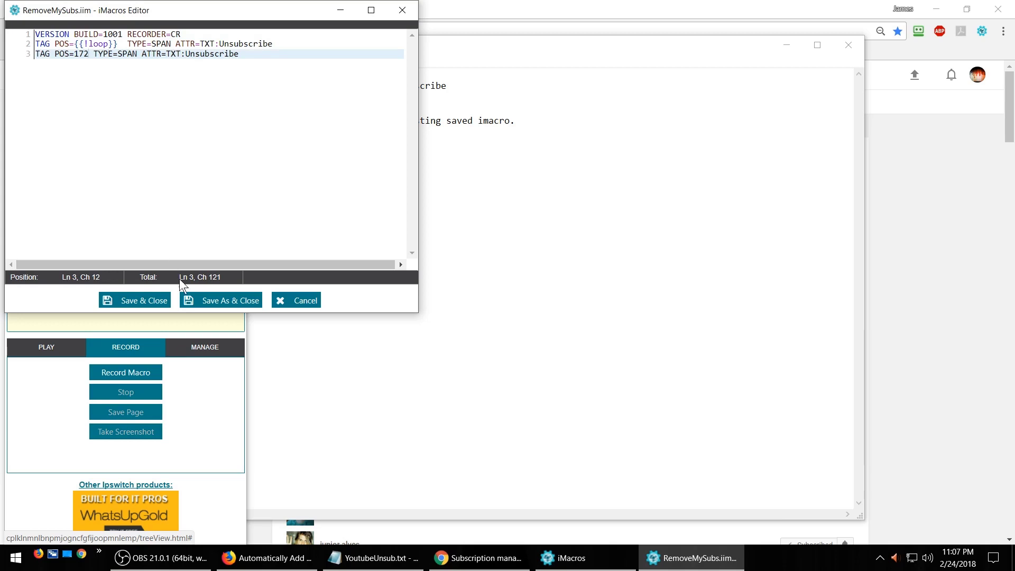
click(134, 302)
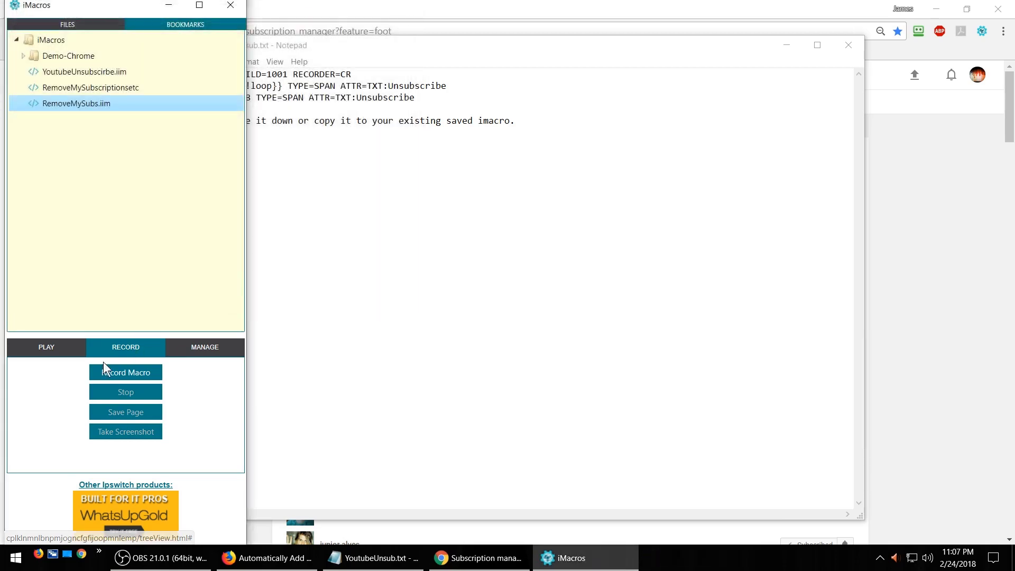
Play RemoveMySubs as a loop starting at 2 with a maximum of 100 on the subscription manager page.
click(61, 353)
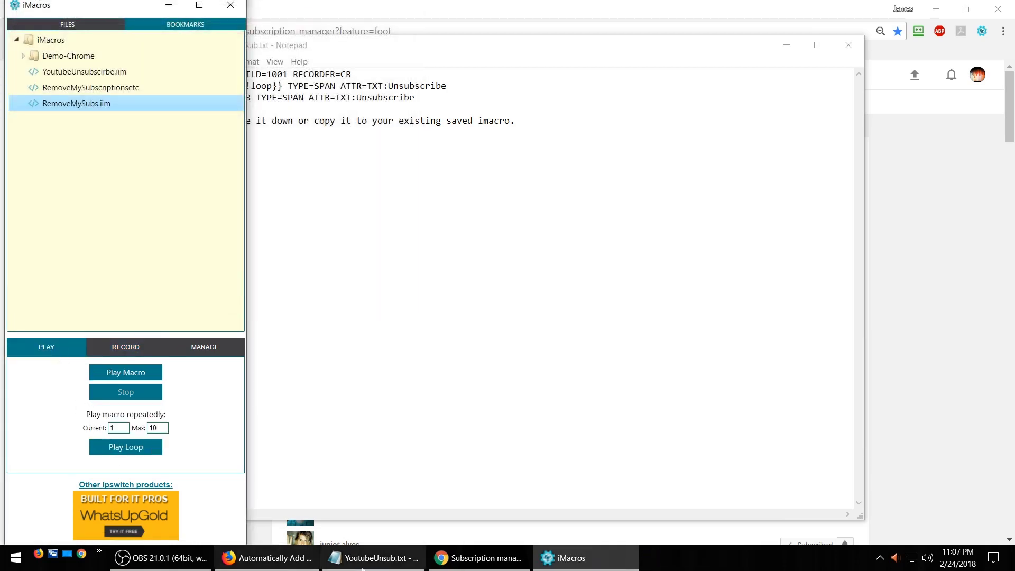
click(455, 559)
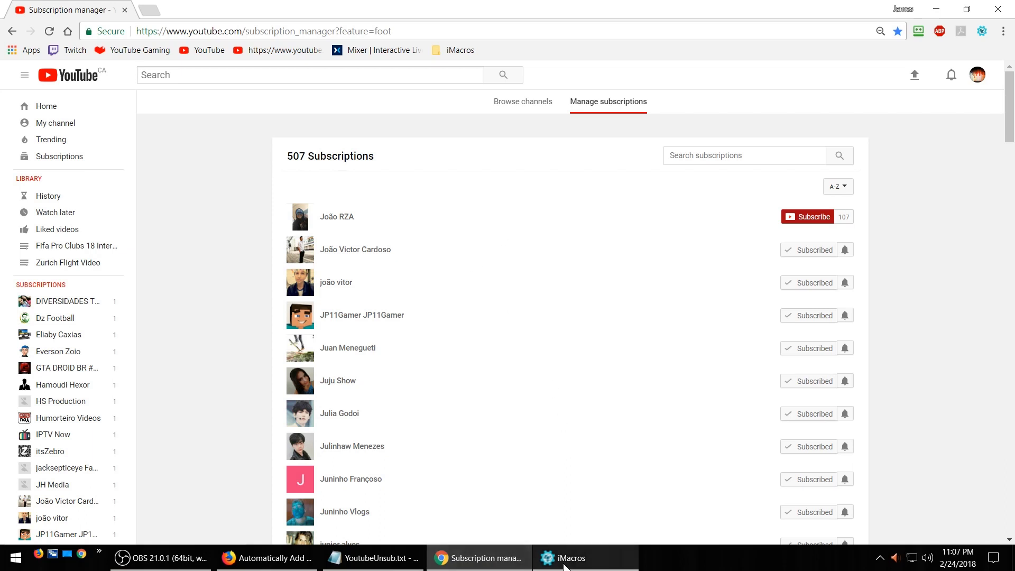
click(560, 557)
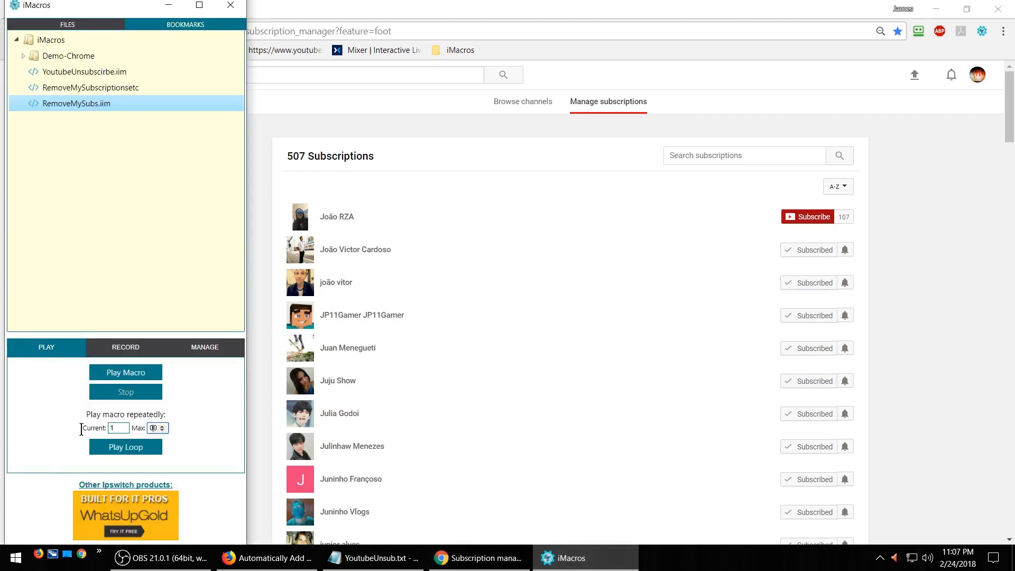
click(122, 428)
text(2)
click(115, 448)
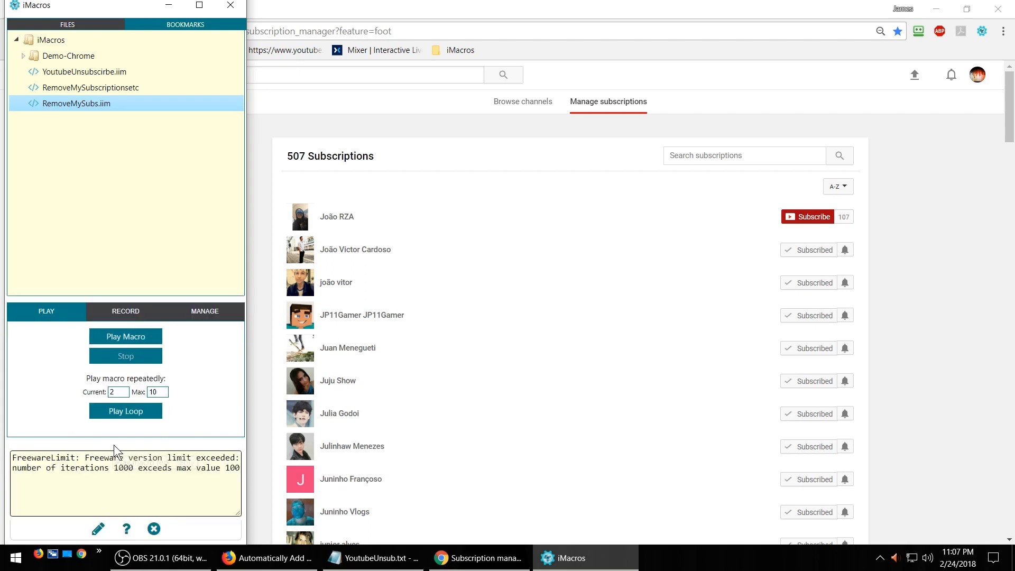
click(159, 391)
click(131, 406)
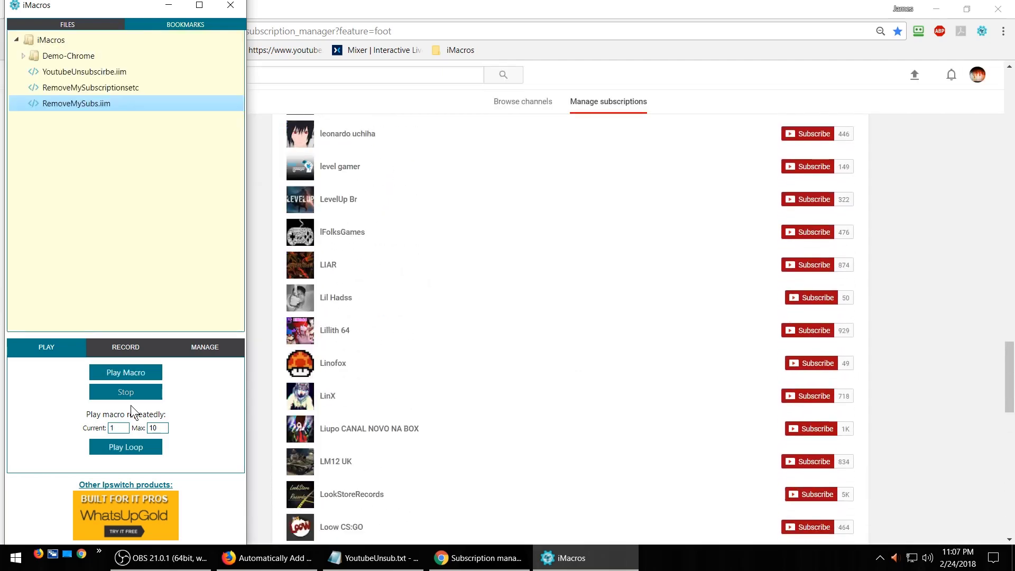
Check the channels' subscription status up the list, reload the subscription manager page and check the subscription total.
scroll(556, 381, up, 20)
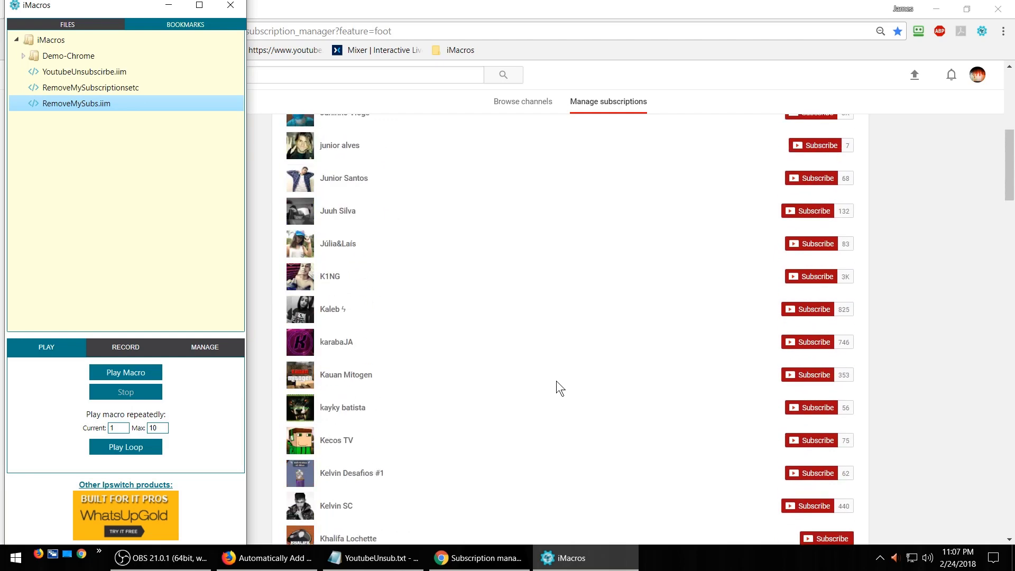
scroll(537, 338, up, 1)
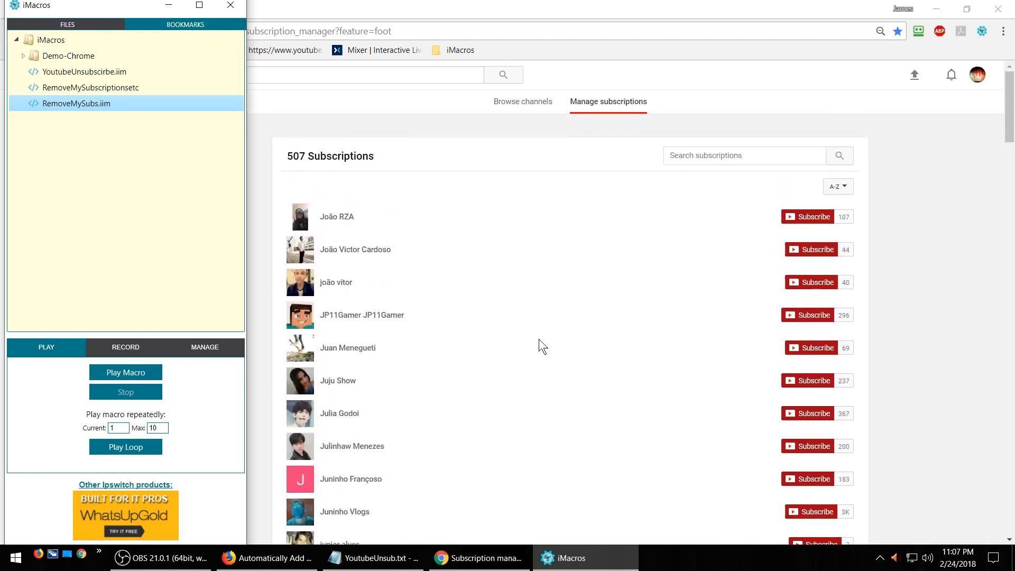
click(430, 31)
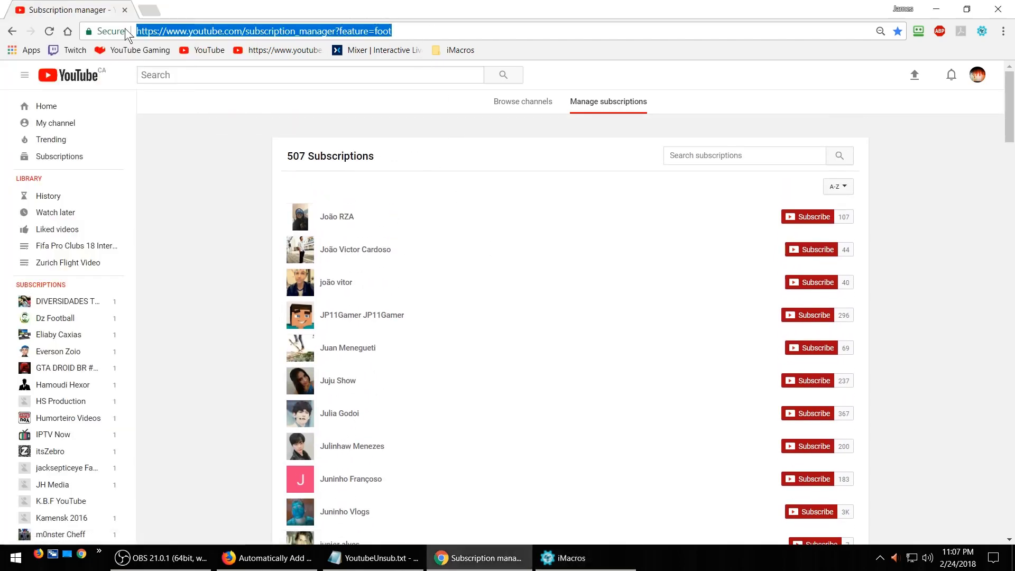
click(49, 31)
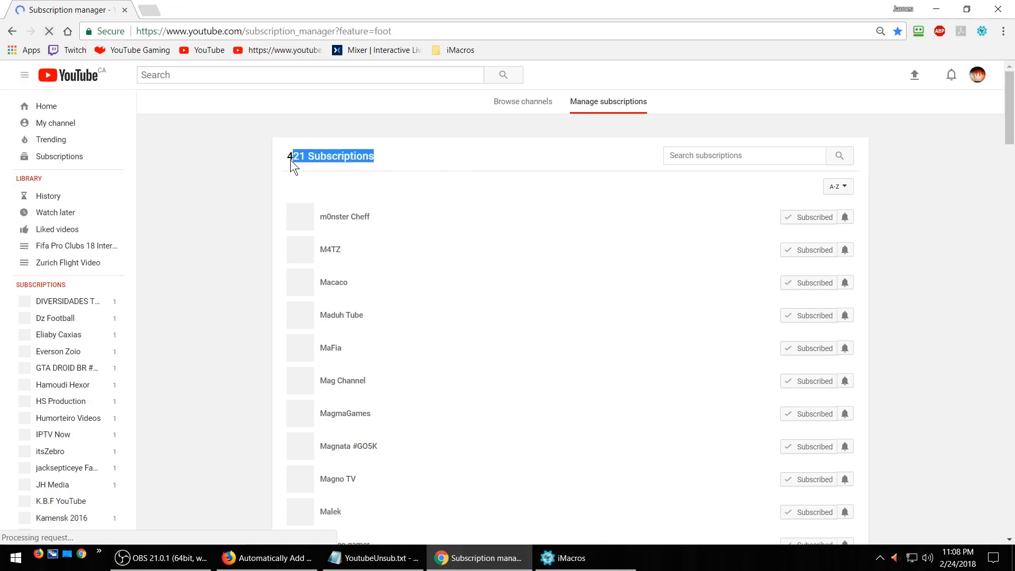
drag(293, 160, 285, 157)
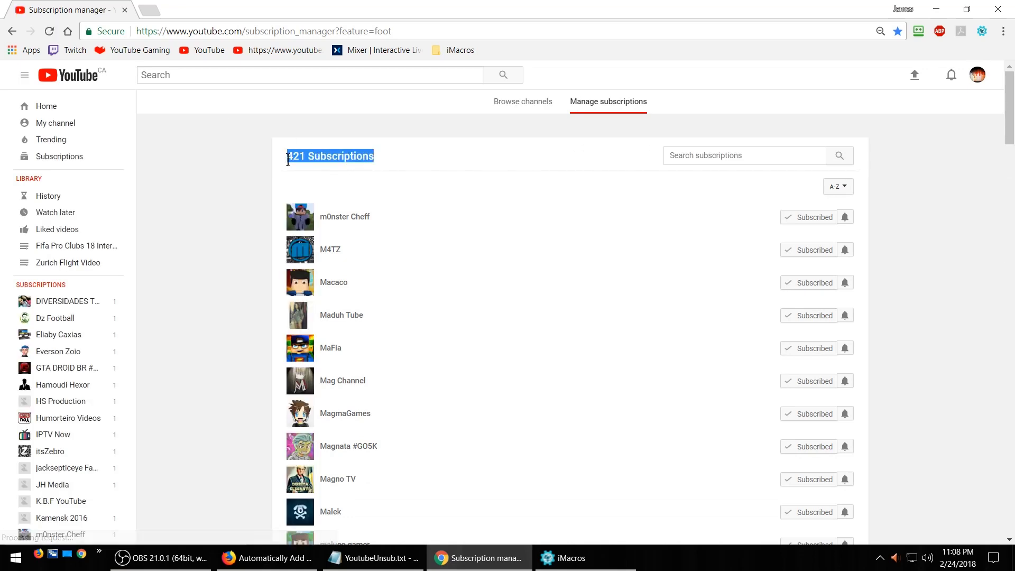
Add "Just have to redo the record macro step to find out the POS value for the current page/session etc." to YoutubeUnsub.txt.
click(569, 565)
click(120, 345)
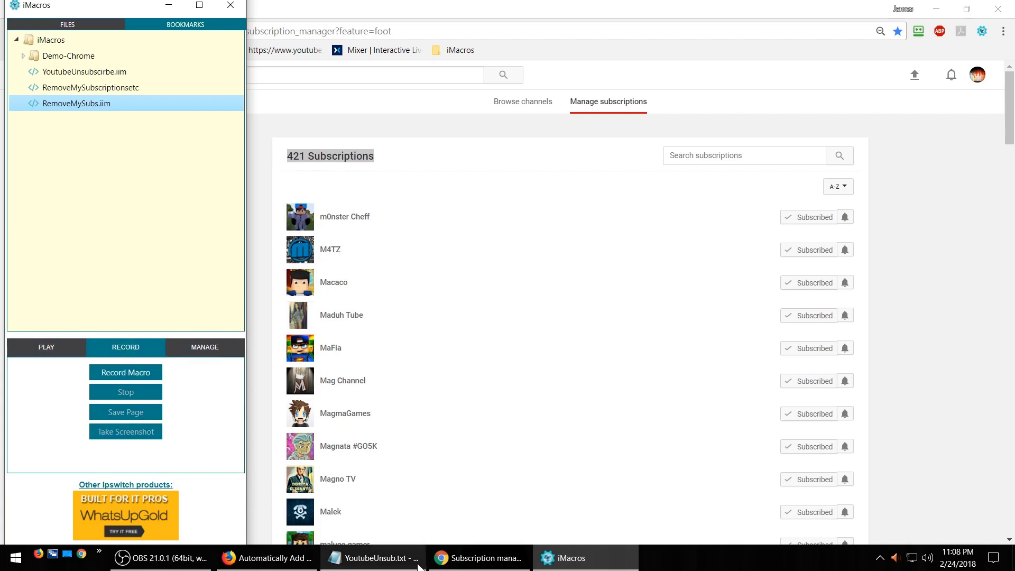
click(373, 557)
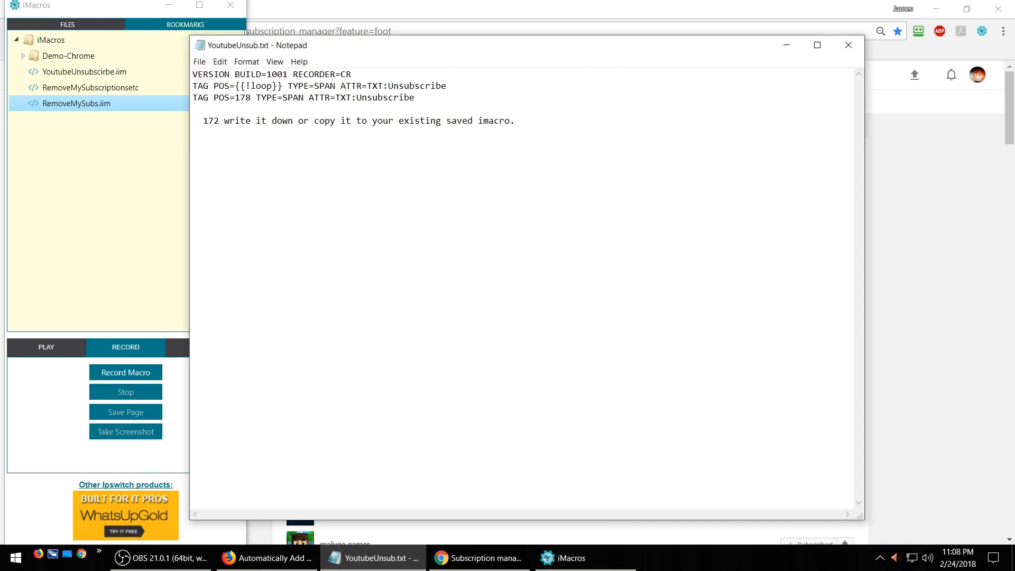
text(Just have to redo the record macro step to fin)
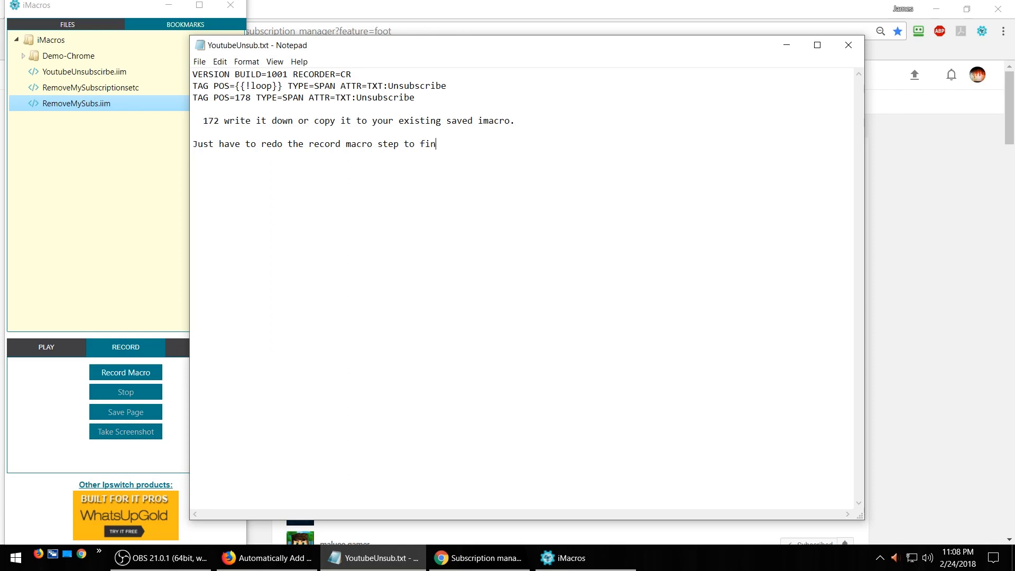
text(d out the POS value for the curre)
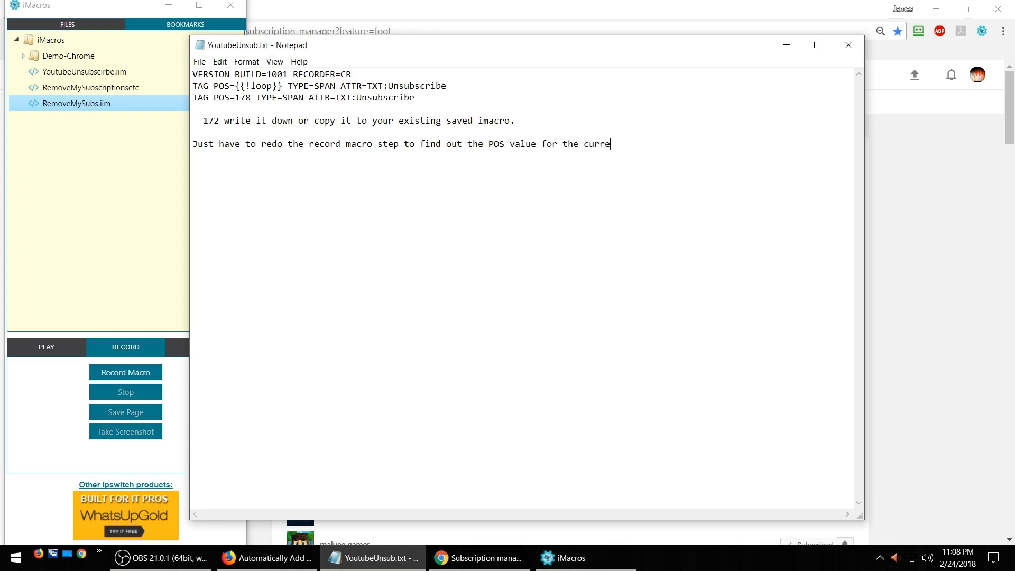
text(nt page/session etc.)
Look at the subscription list's sort options, and add "Thanks for watching please subscribe like and share..." as the closing line of YoutubeUnsub.txt.
click(931, 222)
click(833, 188)
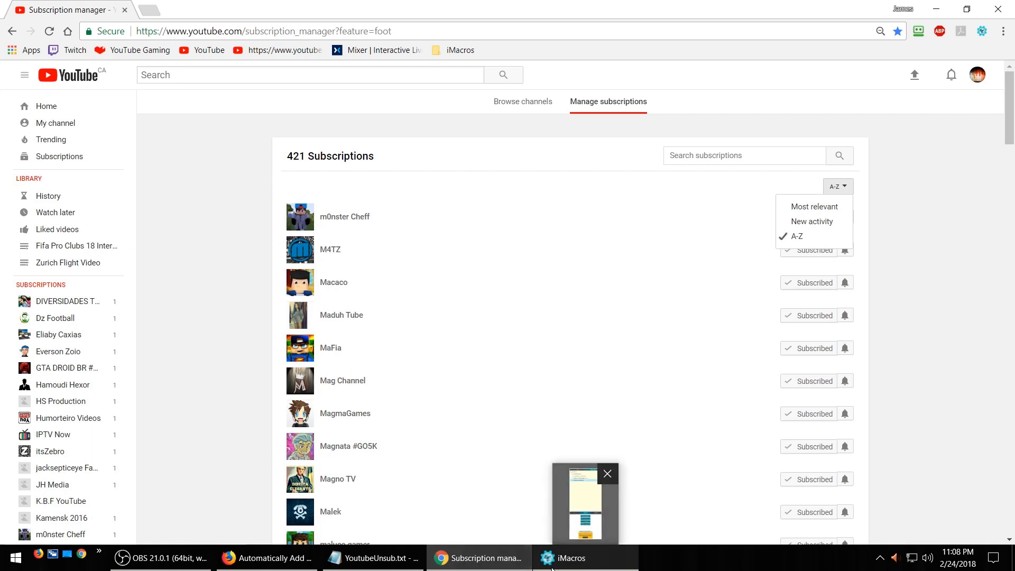
click(418, 563)
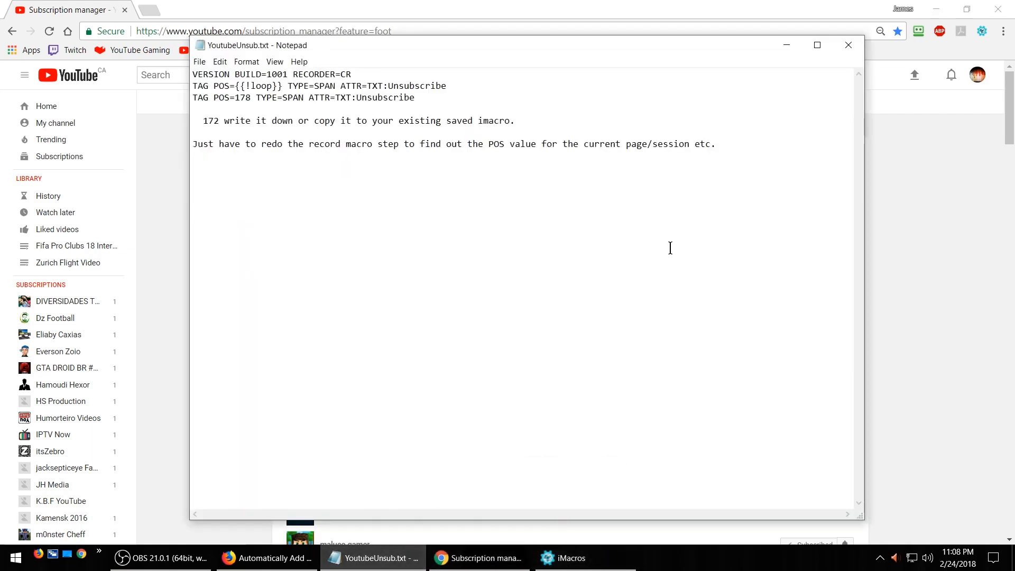
text(Thanks for watching please susb)
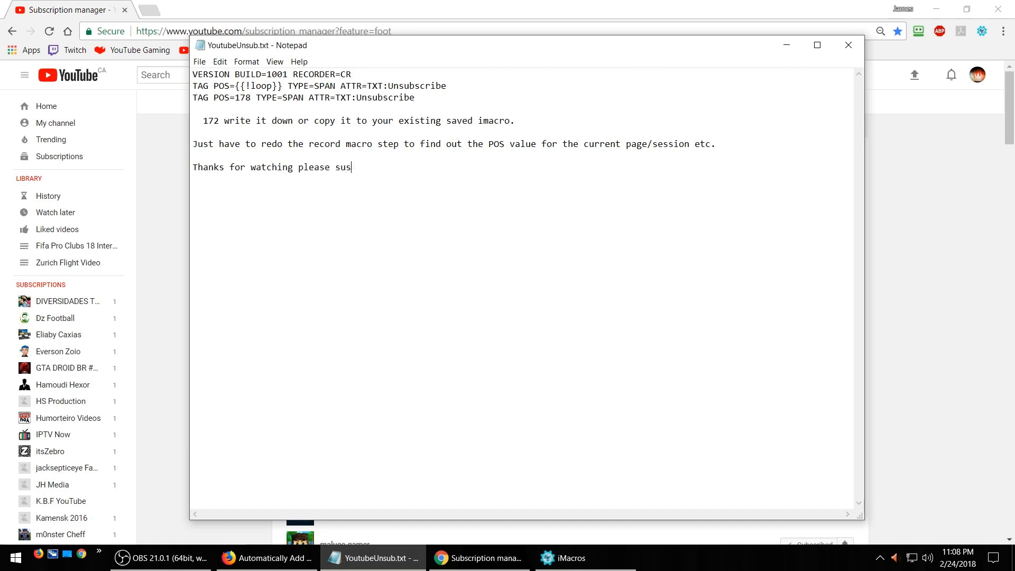
key(BackSpace)
text(bscribe like and share...)
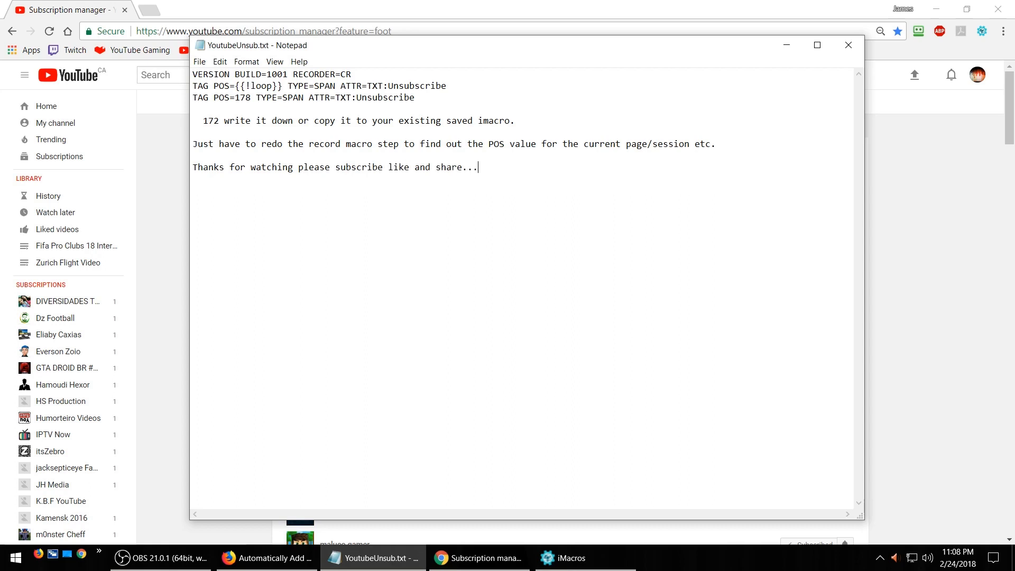